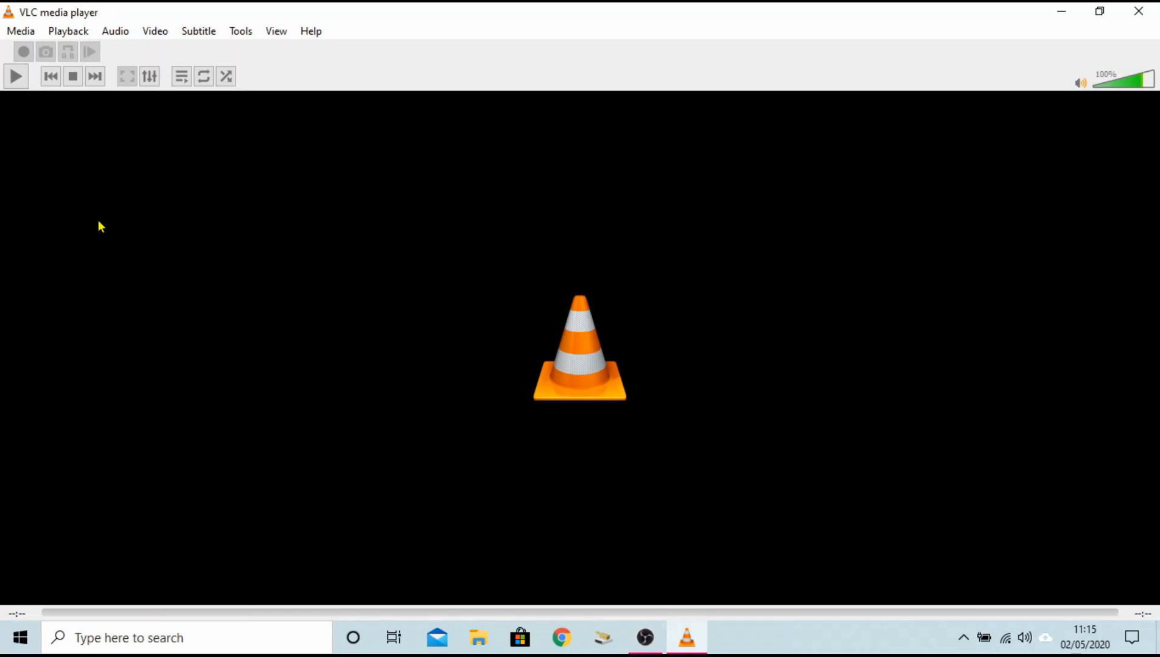
# Start a convert/save job and add all five WMA files from the Test wma folder on the desktop.
pyautogui.click(23, 33)
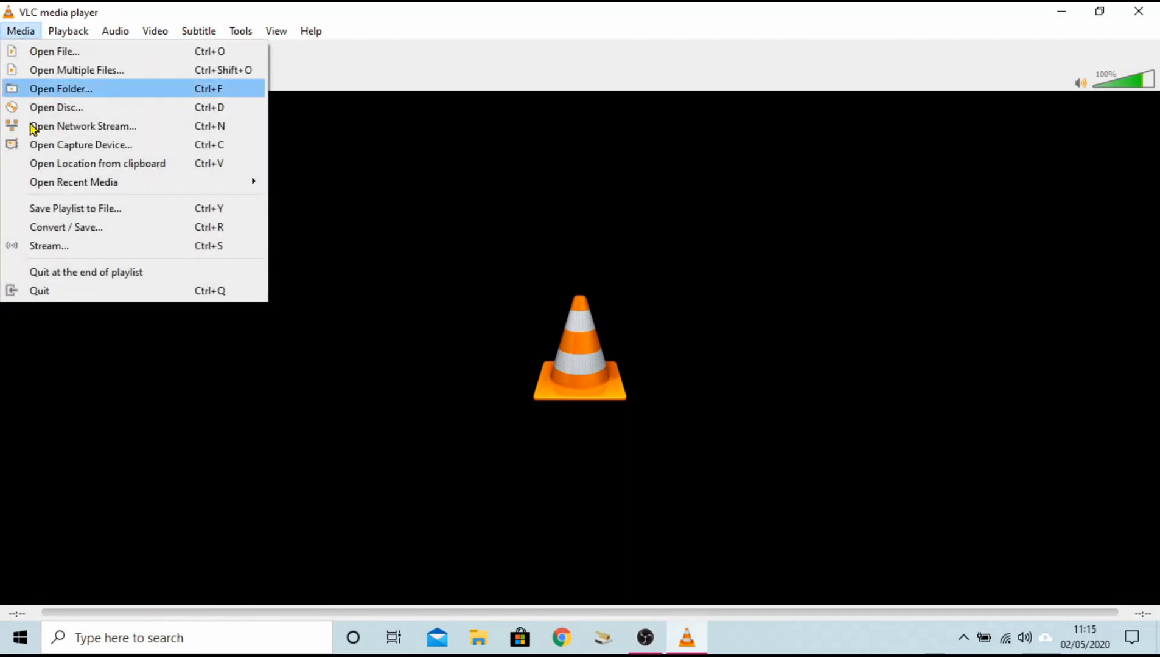
pyautogui.click(85, 234)
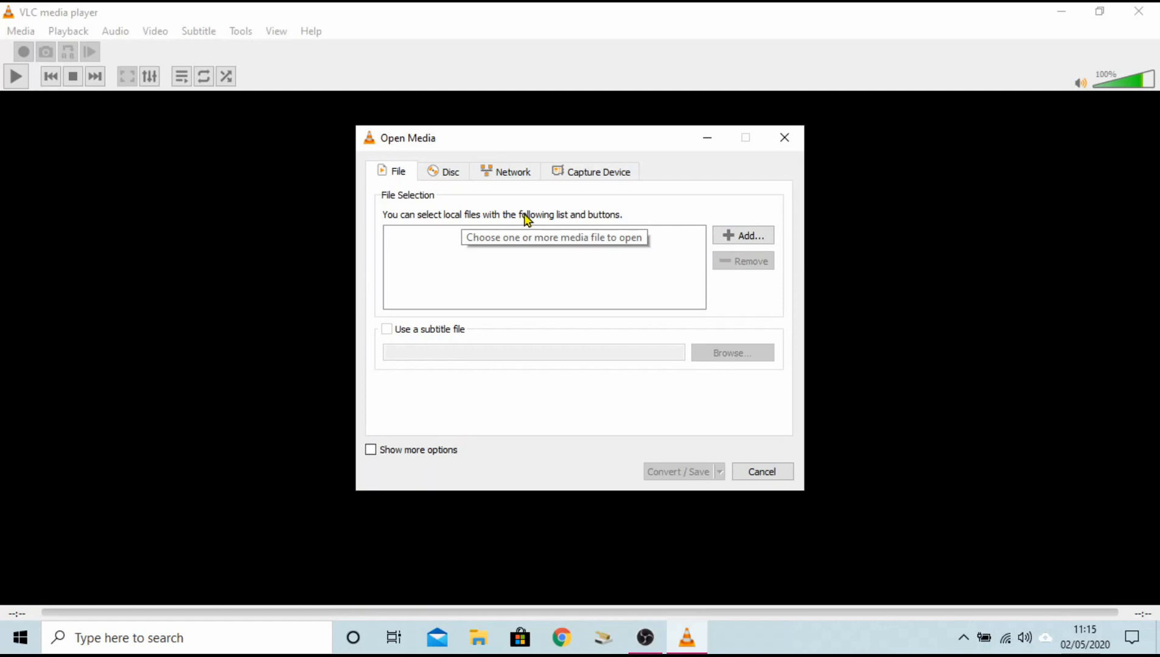
pyautogui.click(752, 238)
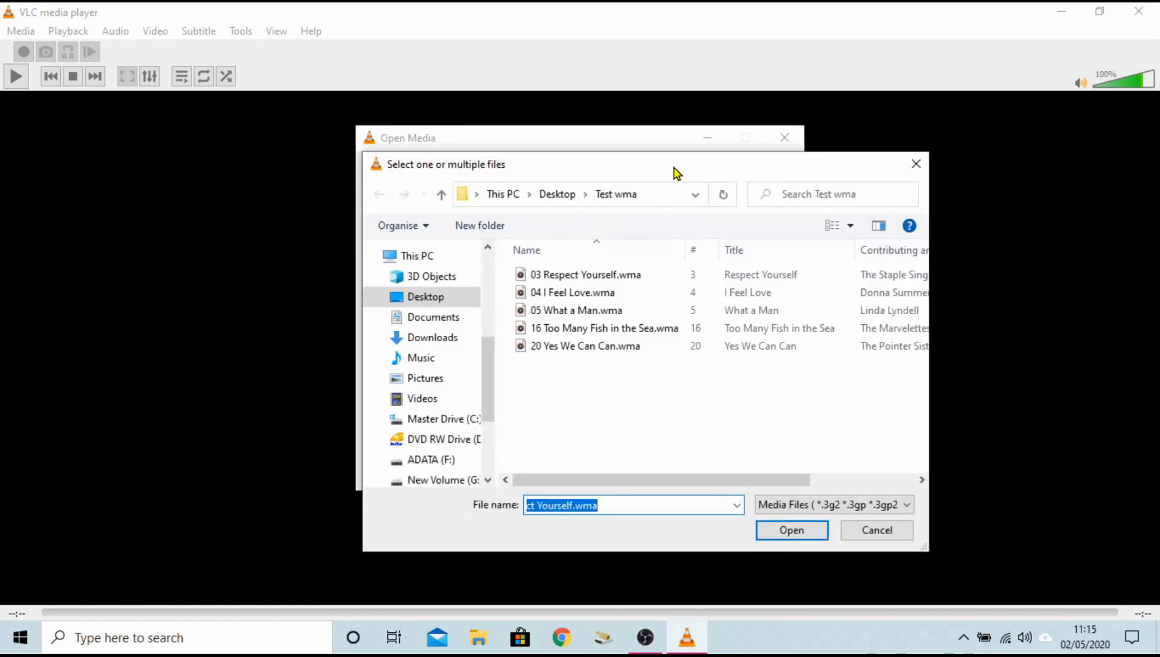
pyautogui.moveTo(674, 171); pyautogui.dragTo(636, 156)
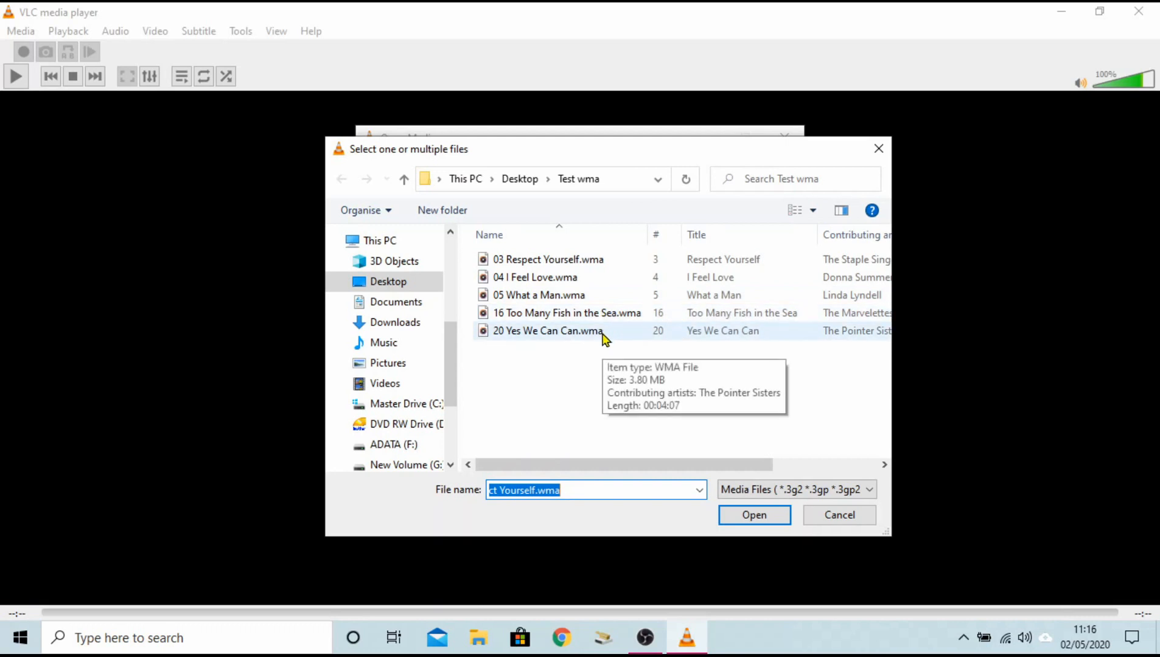
pyautogui.click(555, 262)
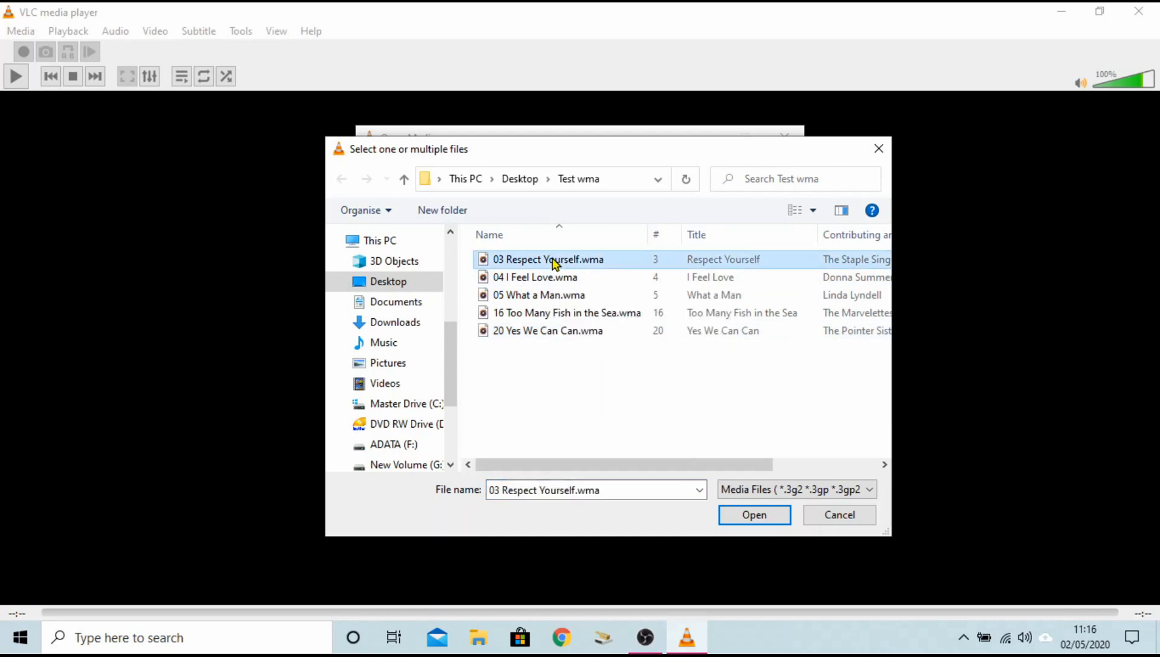
pyautogui.keyDown('shift'); pyautogui.click(555, 333); pyautogui.keyUp('shift')
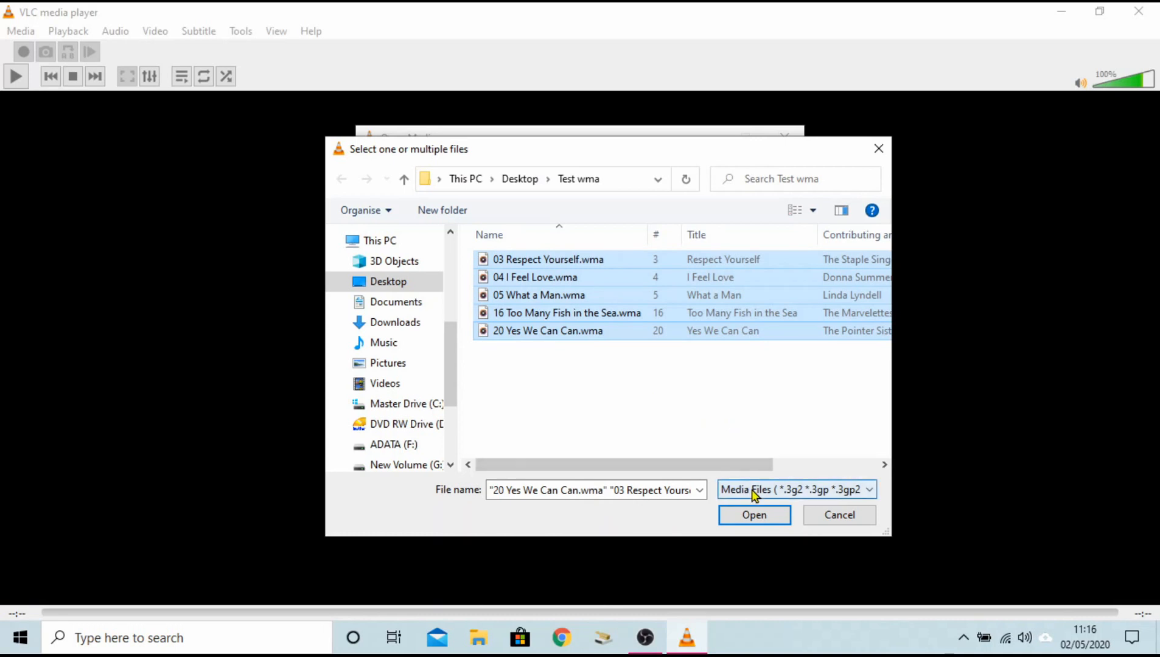
pyautogui.click(754, 515)
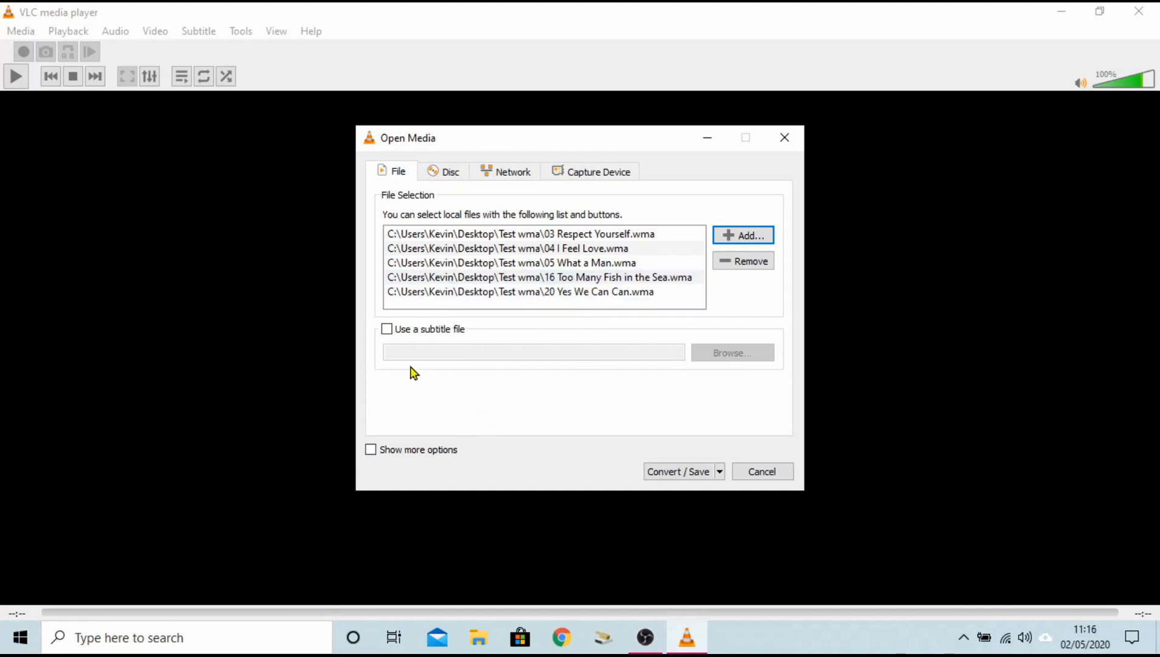
# Choose to convert the added files and select the Audio - MP3 profile.
pyautogui.click(719, 473)
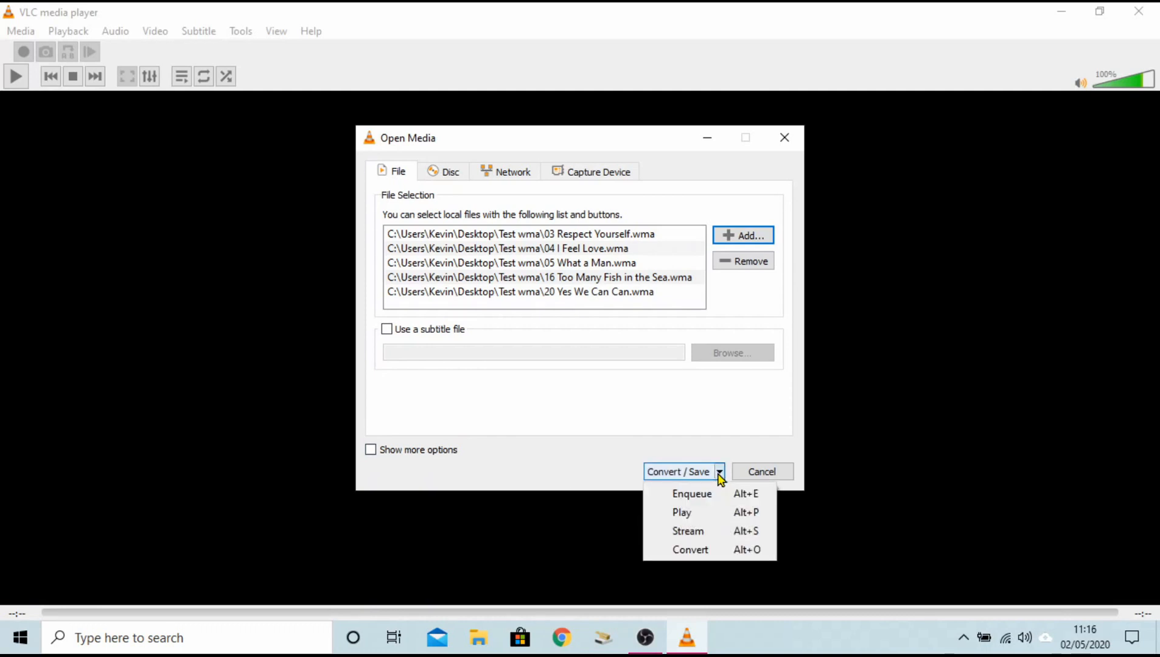
pyautogui.click(697, 551)
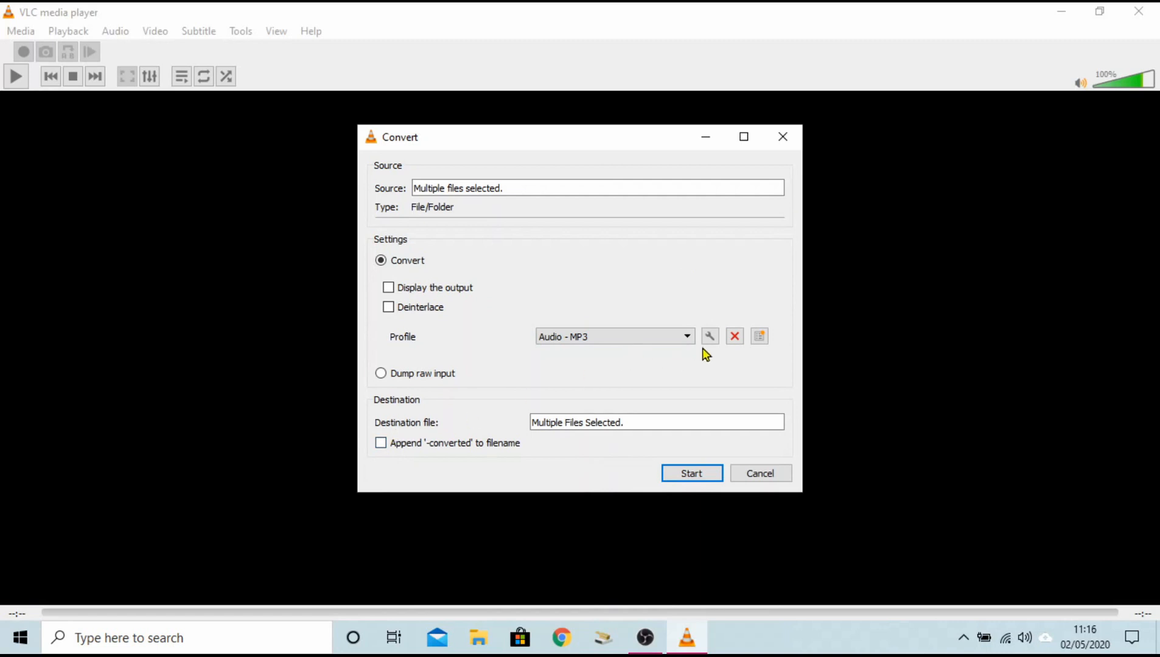
pyautogui.click(685, 336)
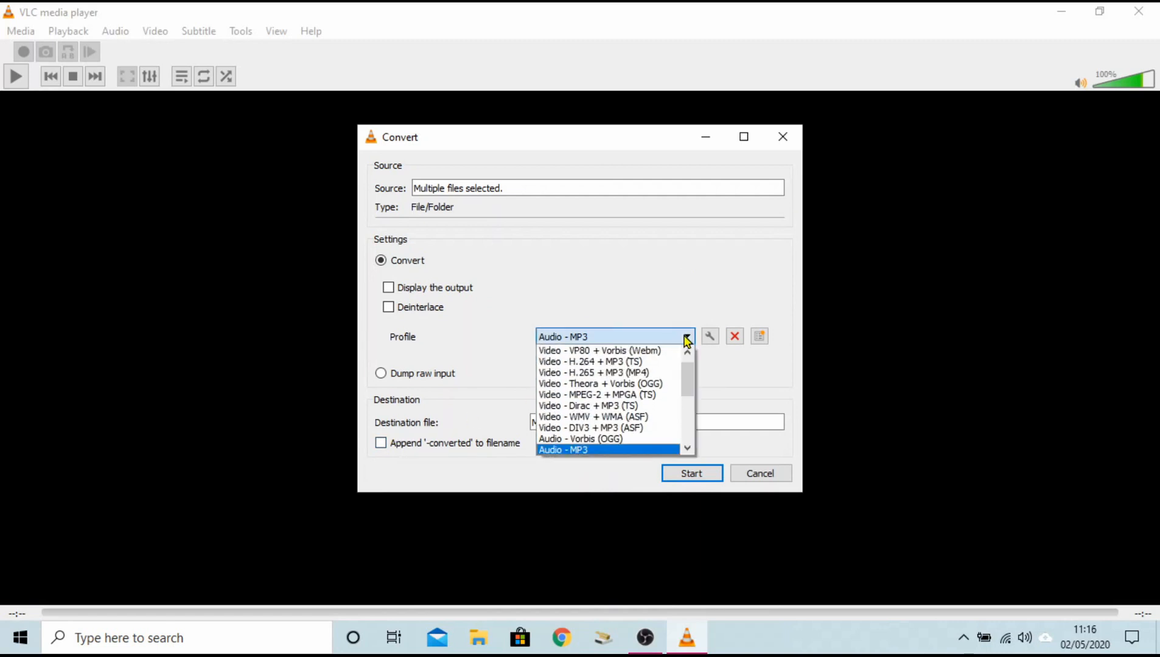
pyautogui.click(586, 451)
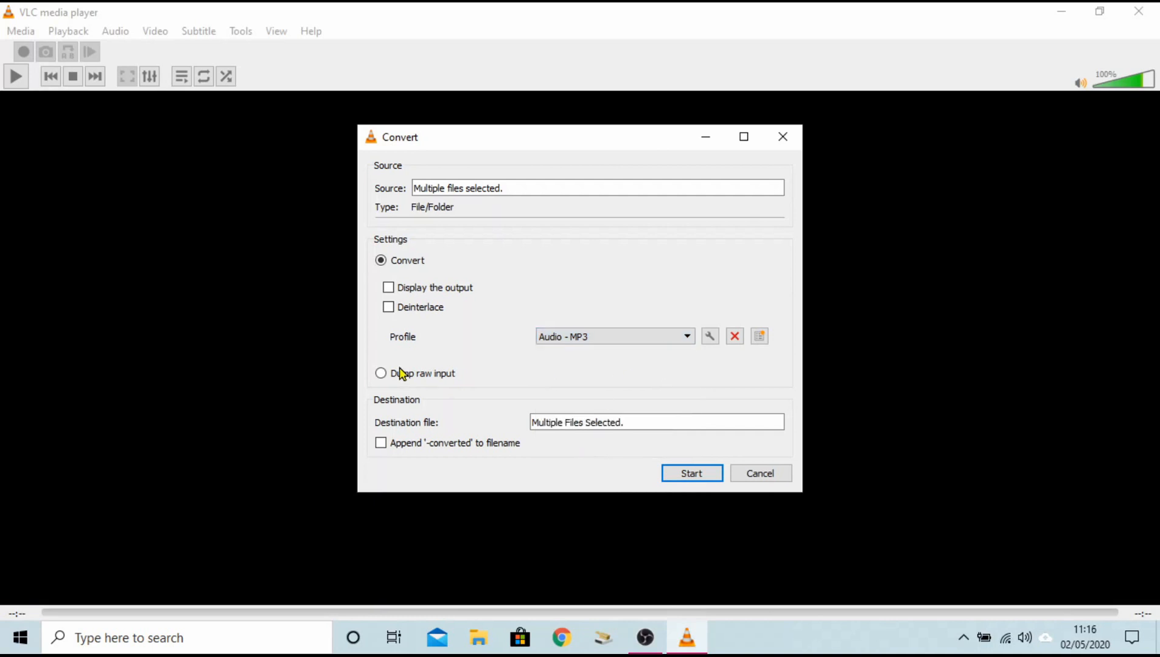
# Edit the Audio - MP3 profile to use MP3 encapsulation and review its video codec settings.
pyautogui.click(709, 339)
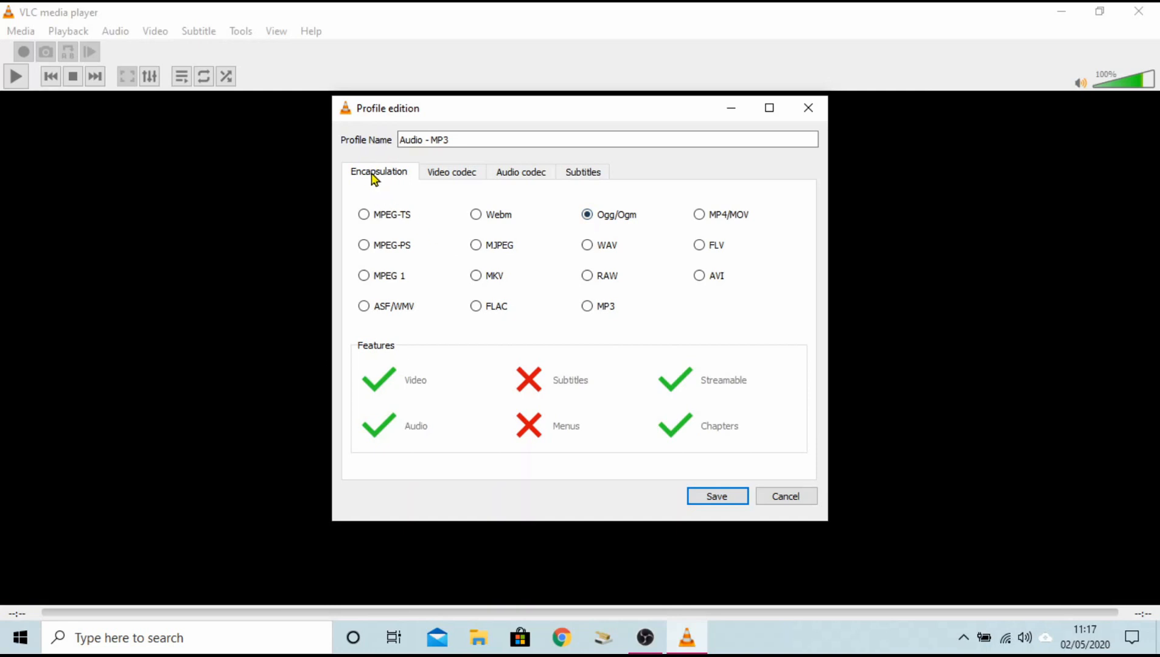
pyautogui.click(588, 307)
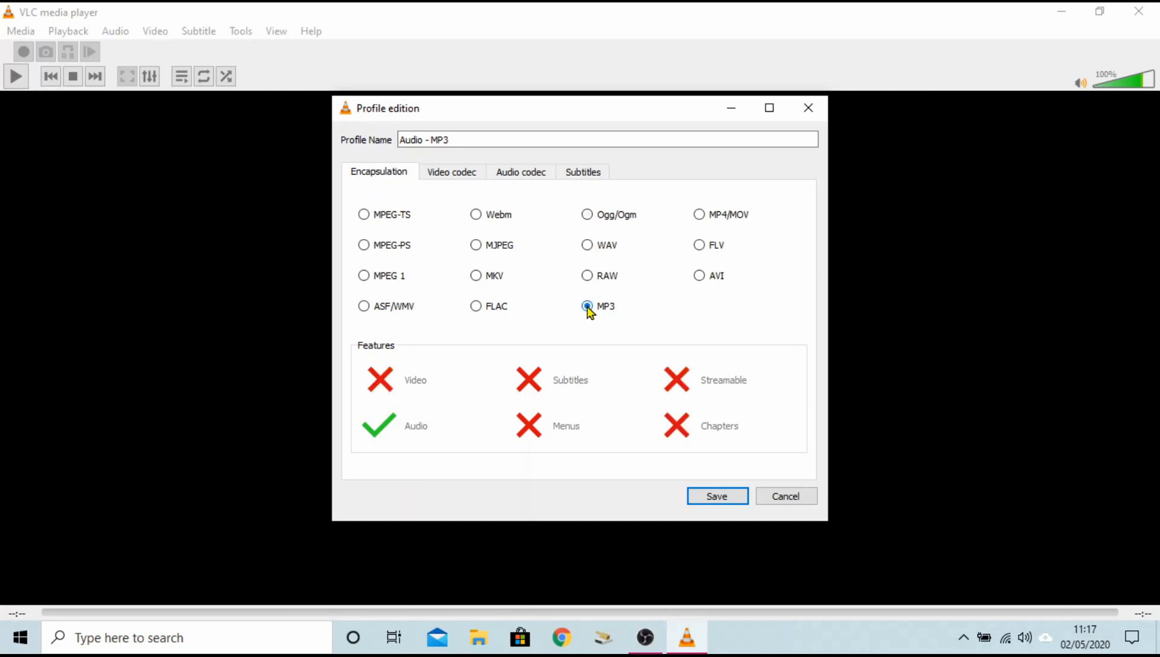
pyautogui.click(442, 173)
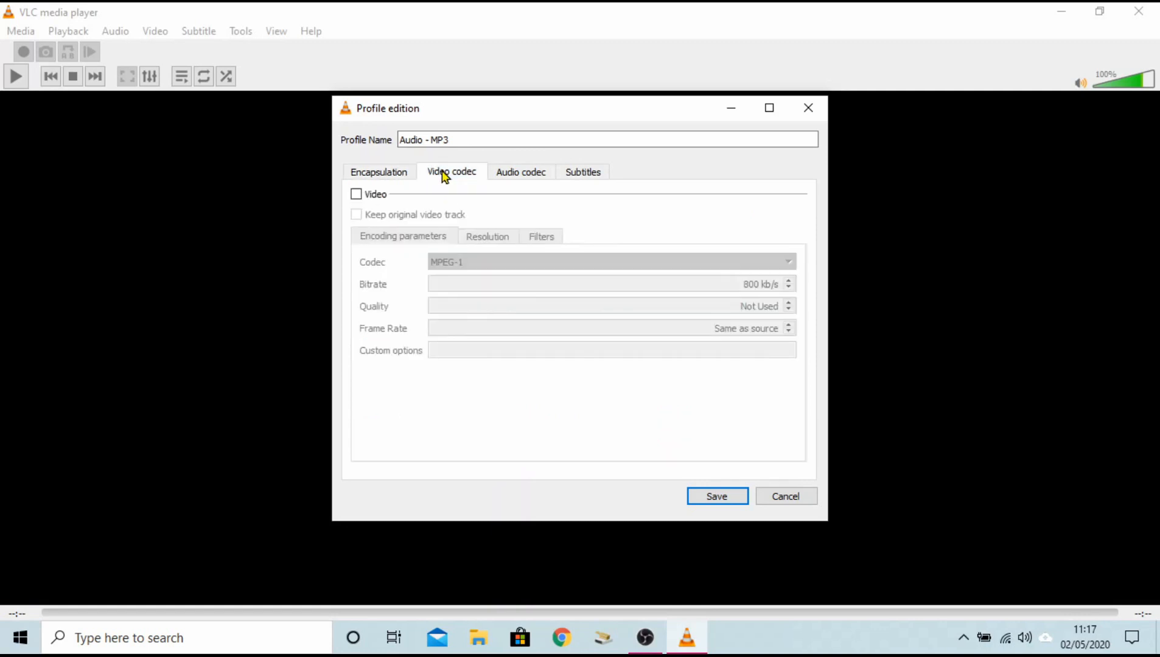
# Set the profile's audio codec to MP3 at 128 kb/s with a 44100 Hz sample rate, save it, and start the conversion.
pyautogui.click(521, 175)
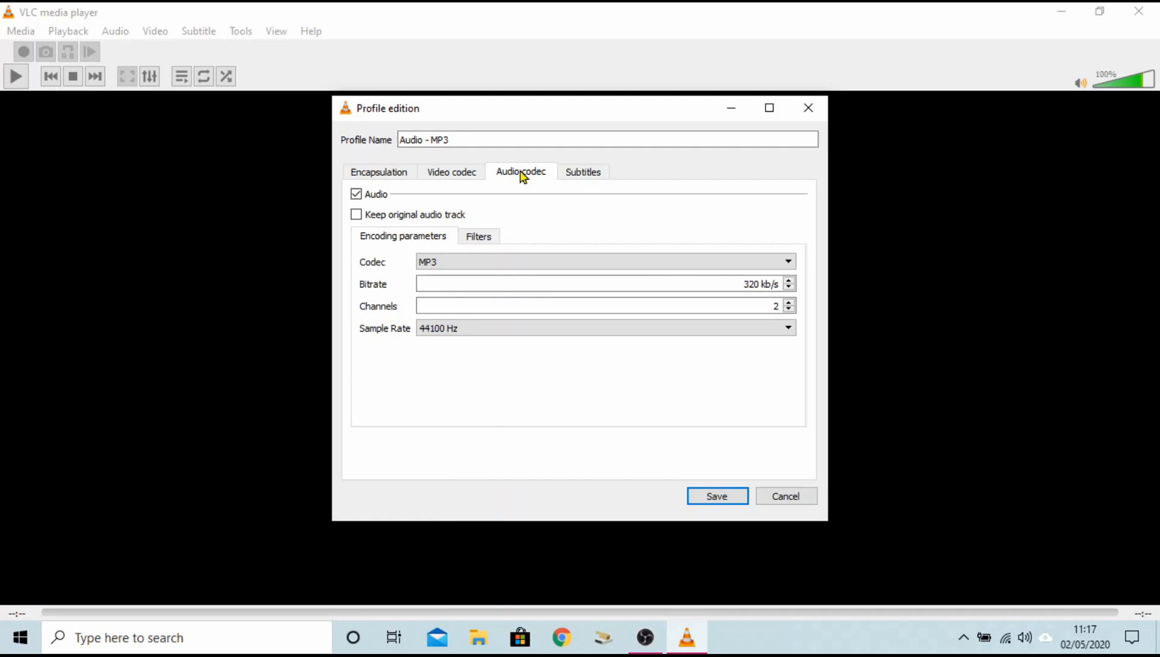
pyautogui.click(790, 263)
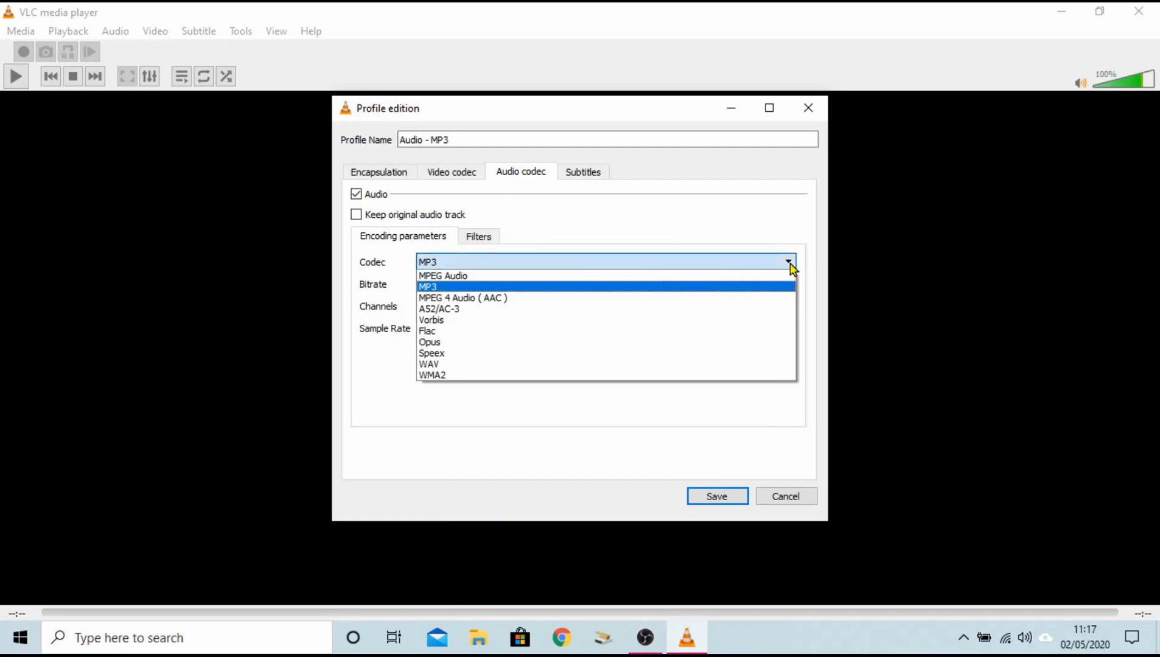
pyautogui.click(482, 289)
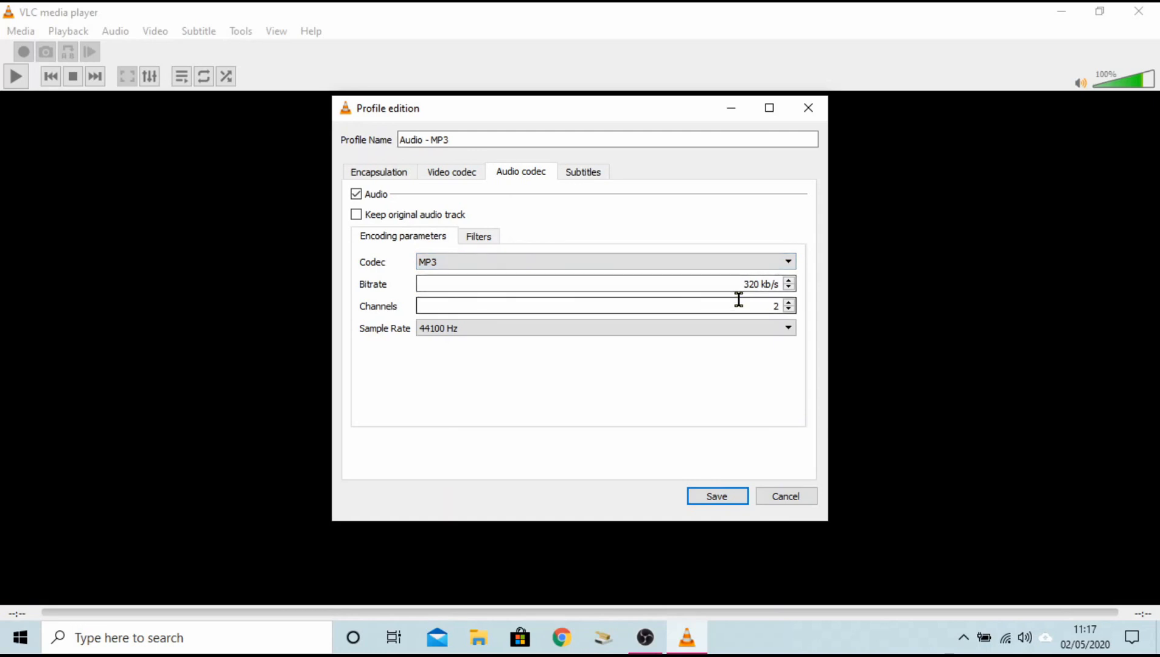
pyautogui.moveTo(757, 286); pyautogui.dragTo(723, 285)
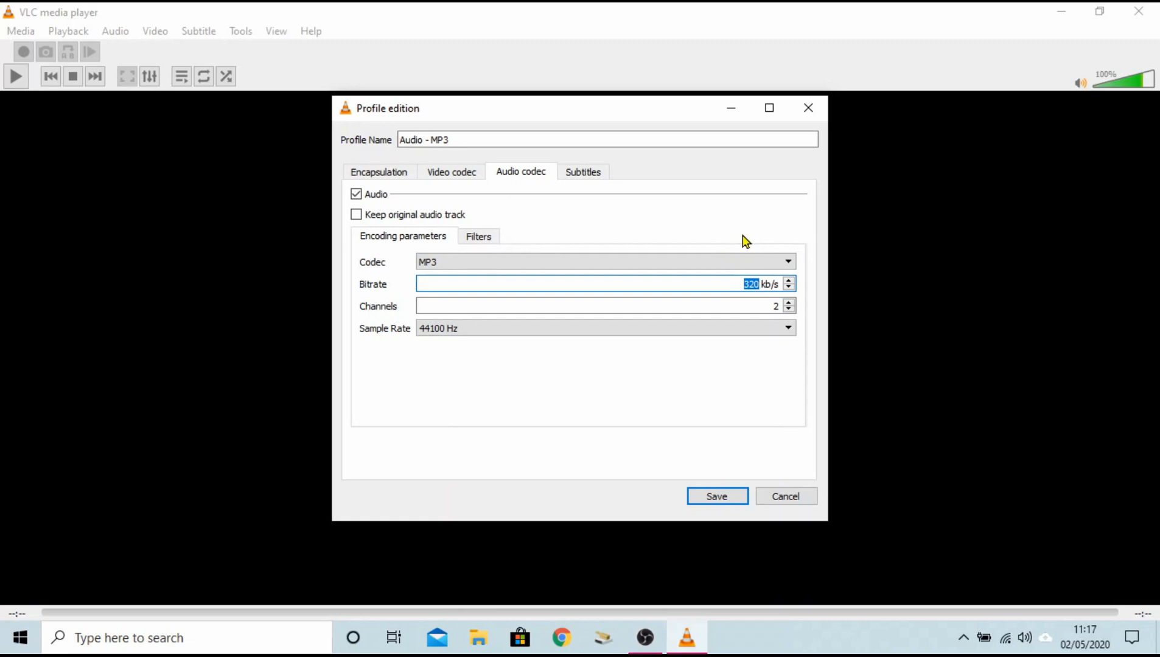
pyautogui.write('128')
pyautogui.click(788, 329)
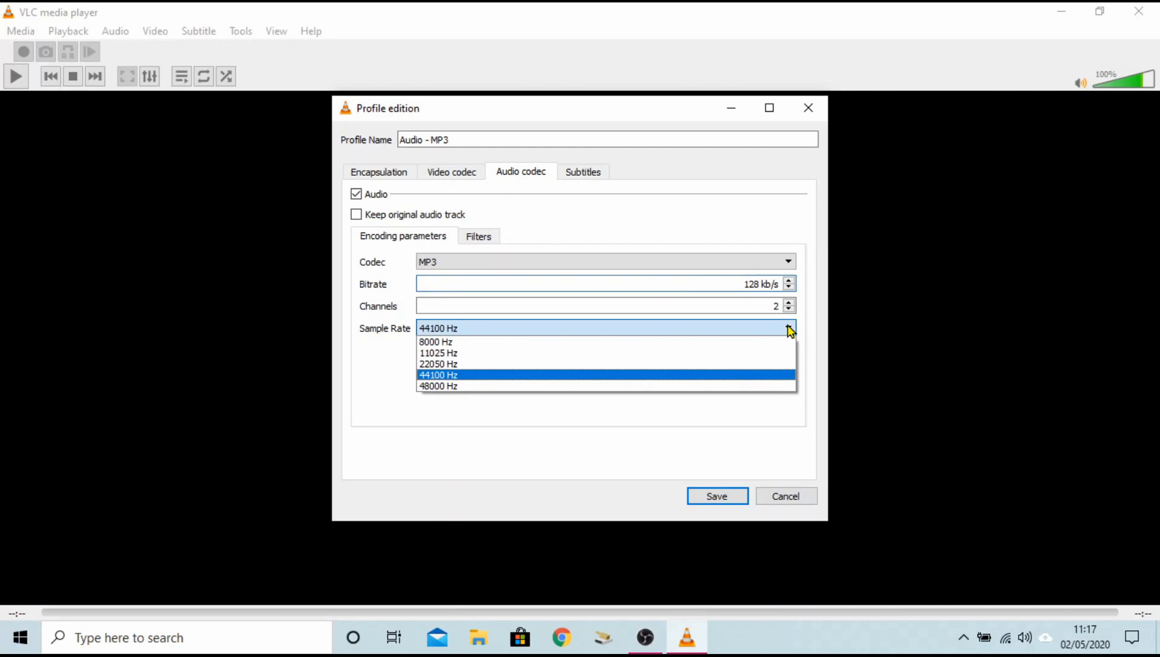
pyautogui.click(434, 376)
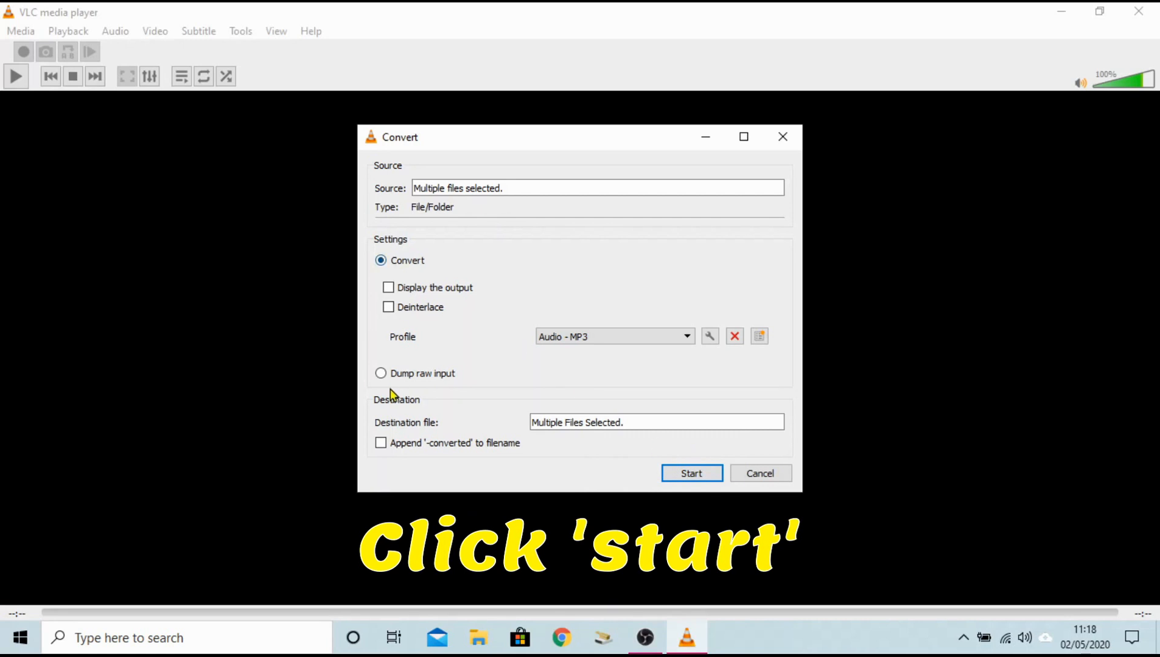
pyautogui.click(697, 478)
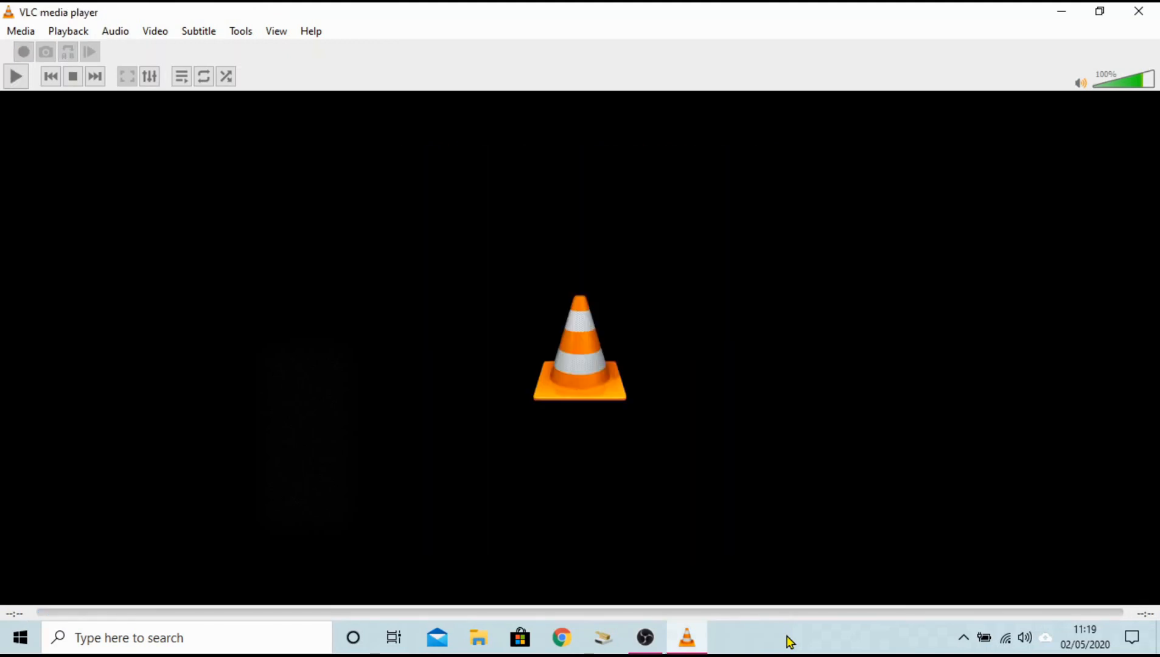
# Minimise the open windows and check the Test wma folder on the desktop for the converted MP3 files.
pyautogui.click(1063, 12)
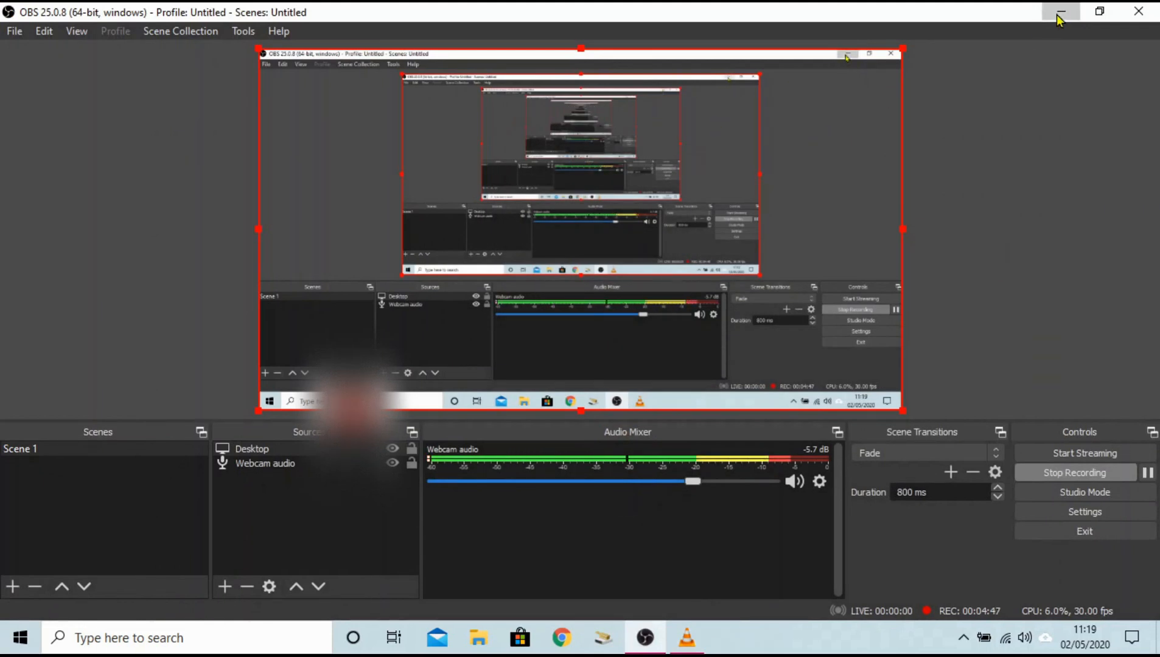
pyautogui.click(1059, 15)
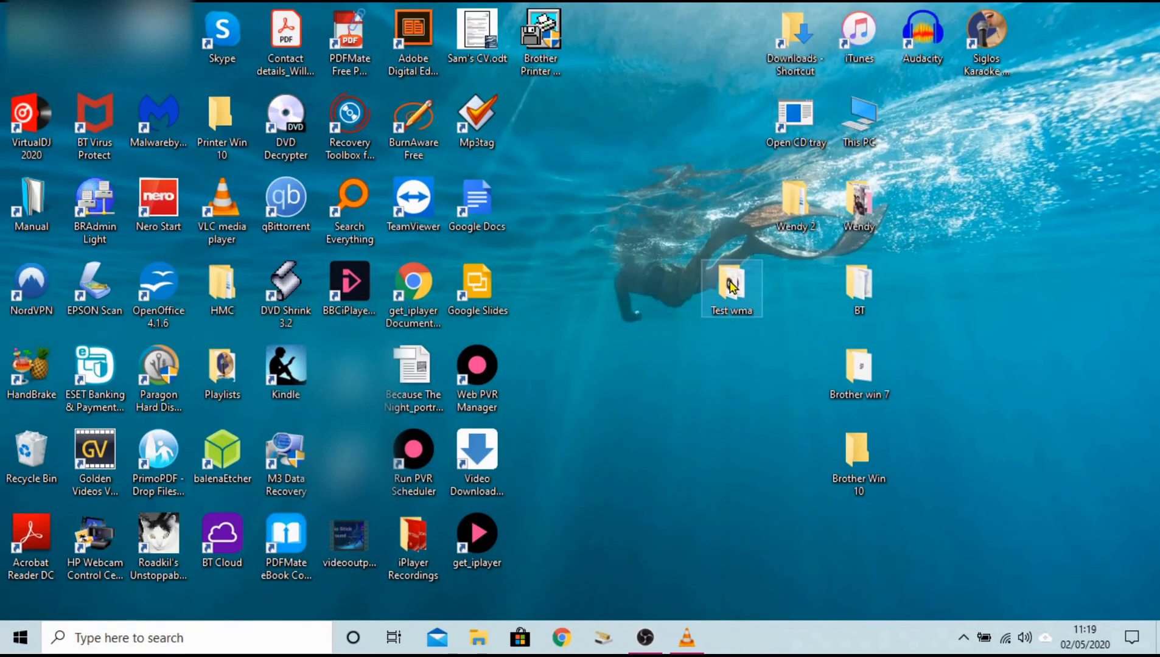
pyautogui.doubleClick(731, 286)
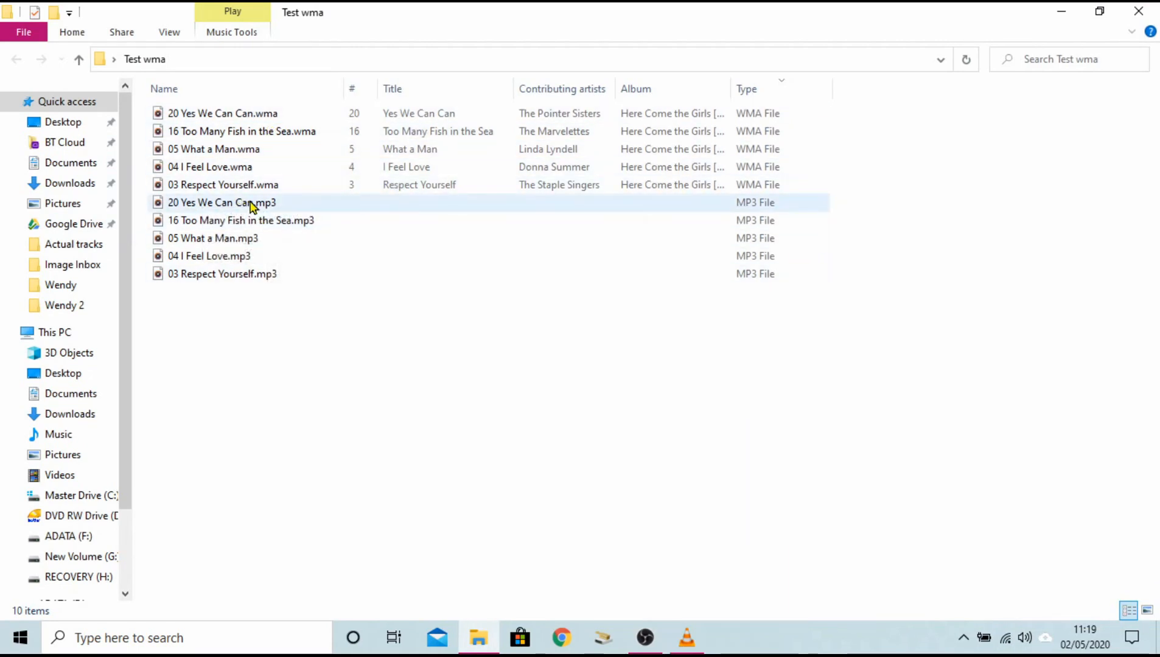
pyautogui.moveTo(251, 207)
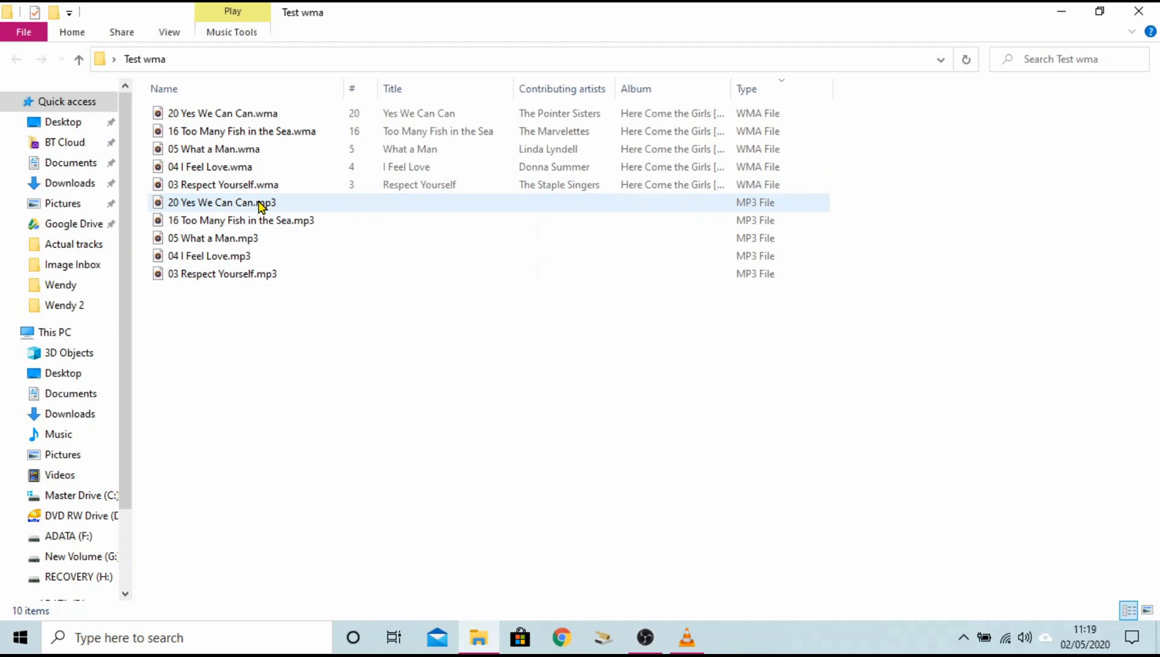
pyautogui.click(1061, 13)
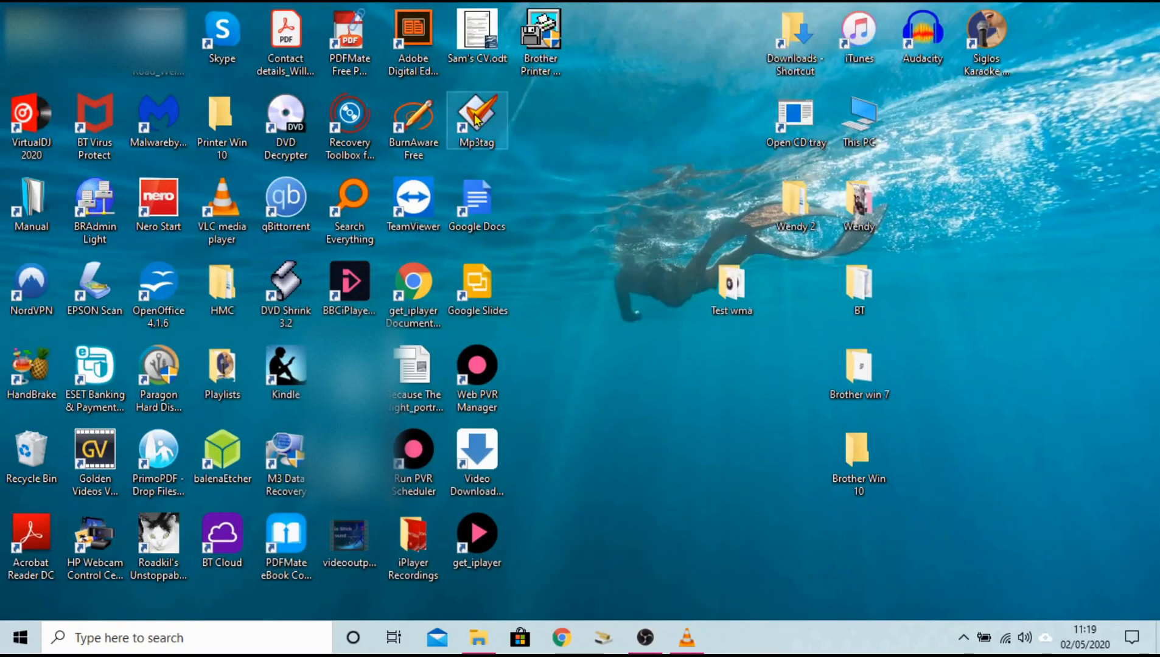
# Open Mp3tag and remove all of the listed files from its file list without deleting them.
pyautogui.doubleClick(477, 120)
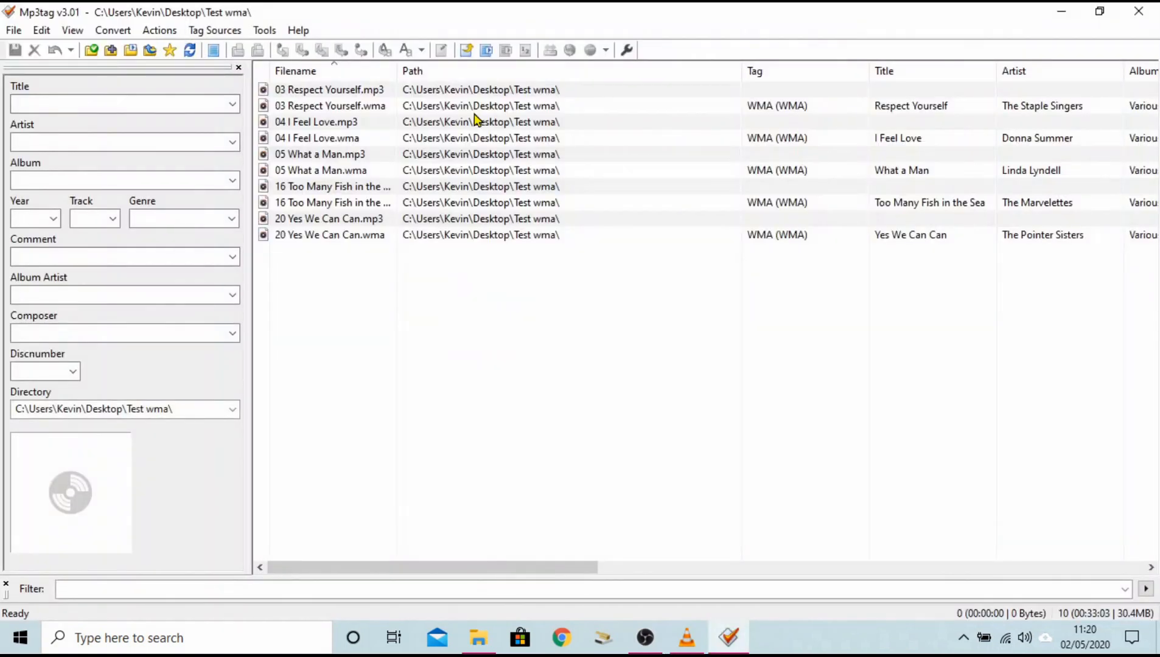
pyautogui.click(384, 92)
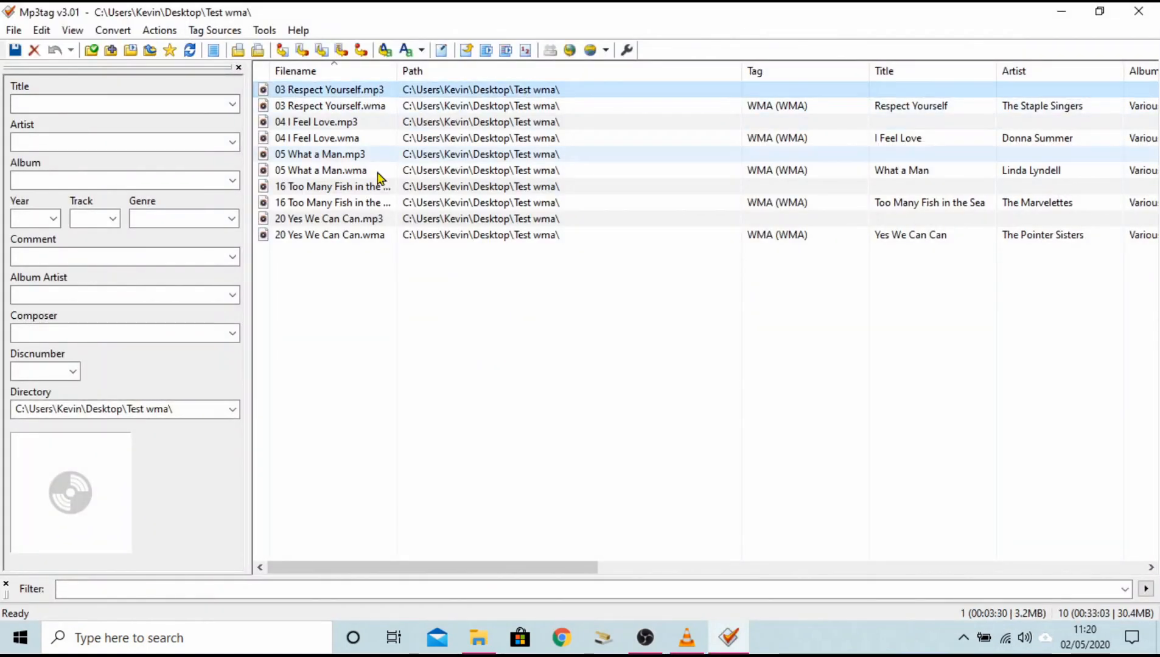
pyautogui.keyDown('shift'); pyautogui.click(383, 241); pyautogui.keyUp('shift')
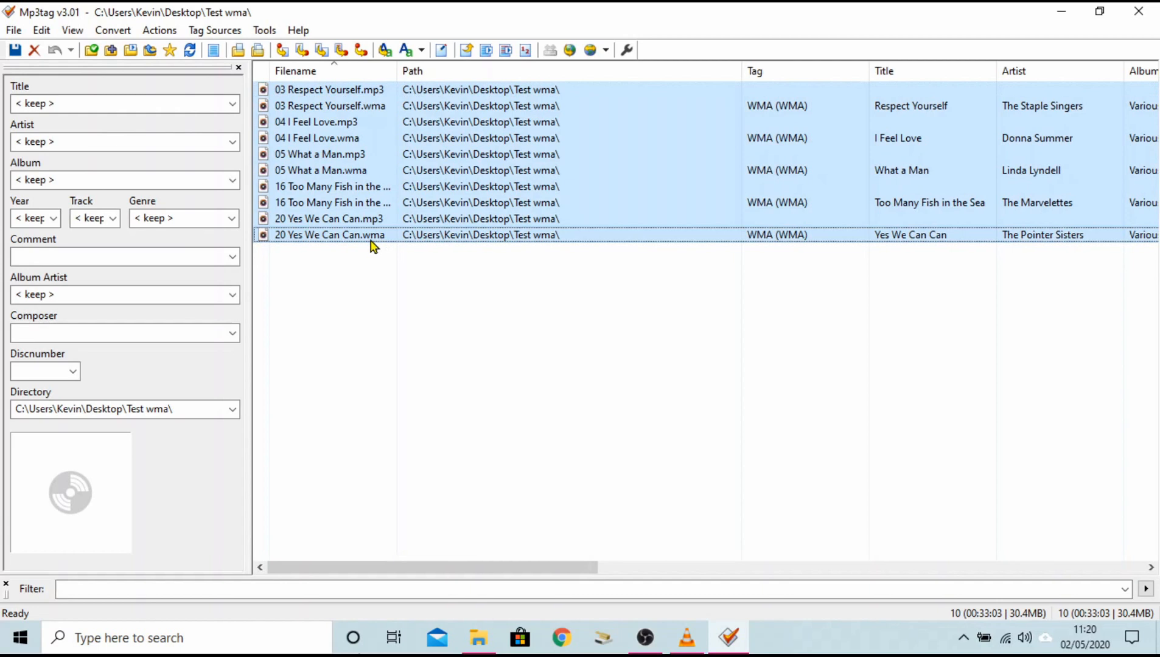
pyautogui.rightClick(334, 159)
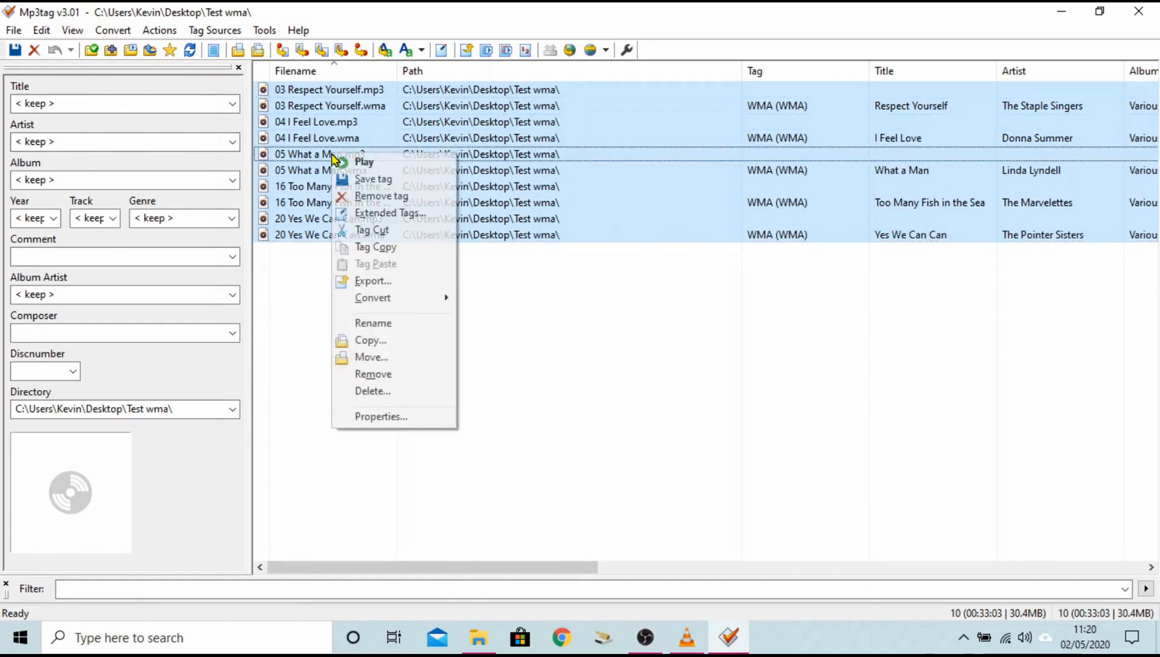
pyautogui.click(372, 377)
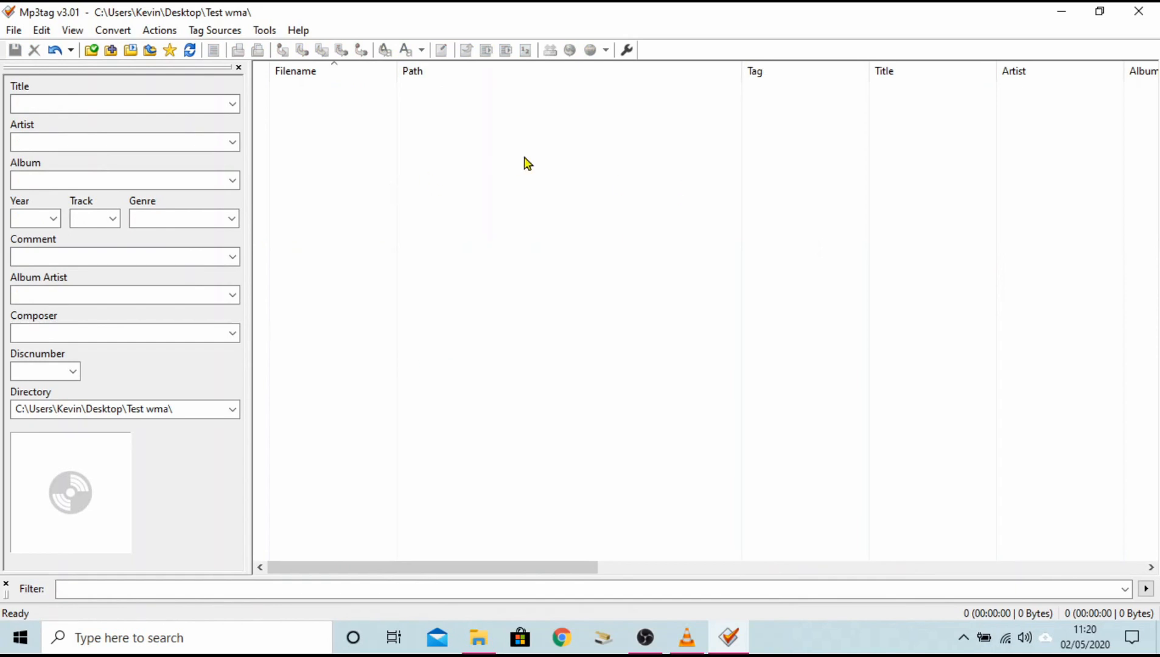
# Add the Test wma folder from the desktop, including its subdirectories, to the file list.
pyautogui.click(13, 32)
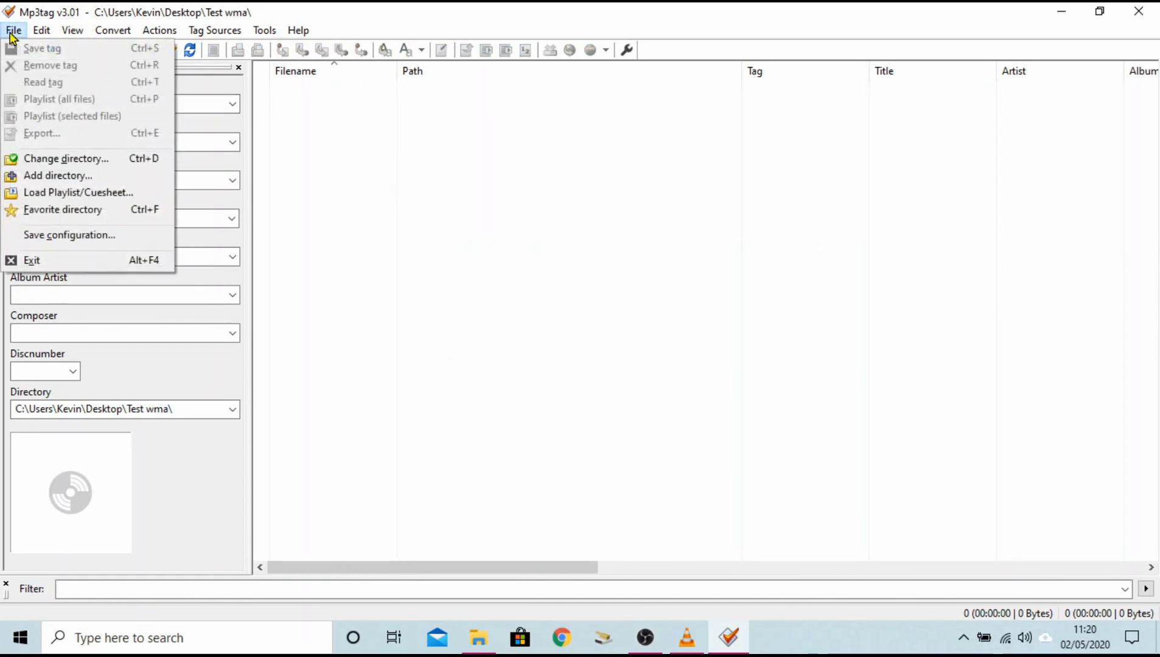
pyautogui.click(43, 175)
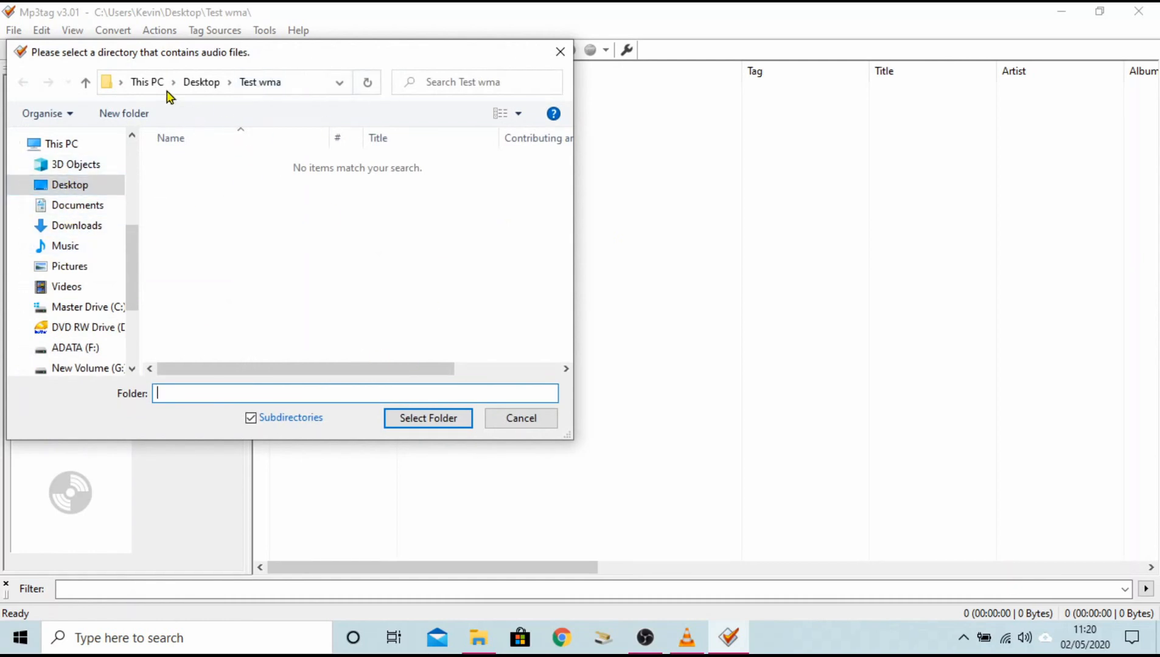
pyautogui.click(203, 82)
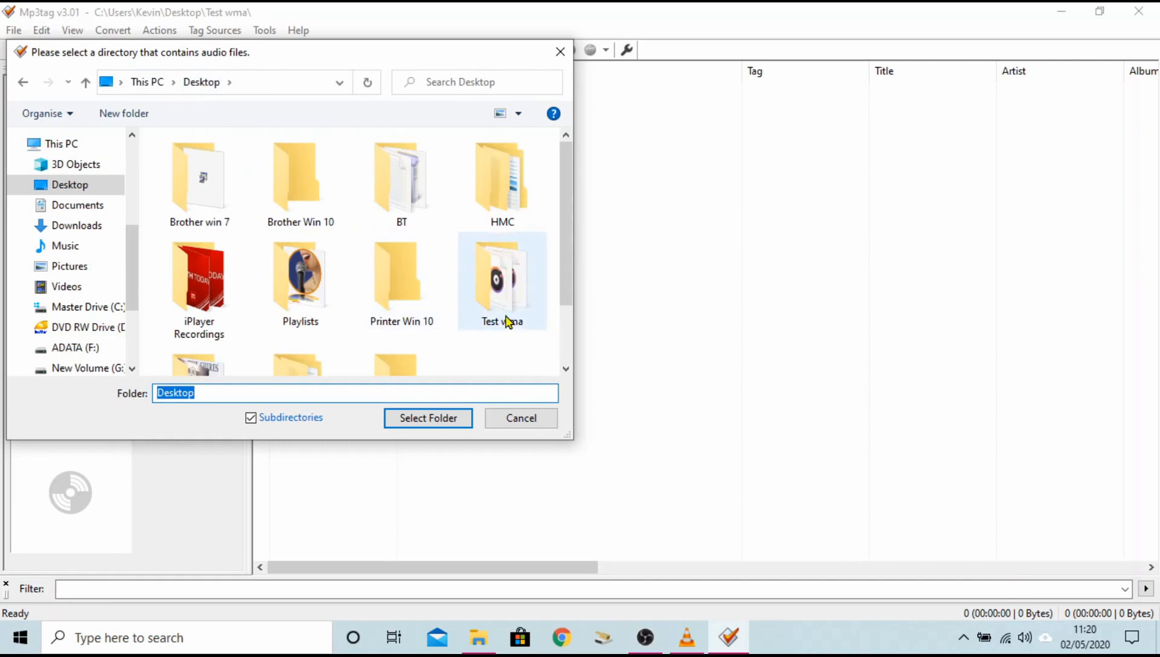
pyautogui.click(507, 320)
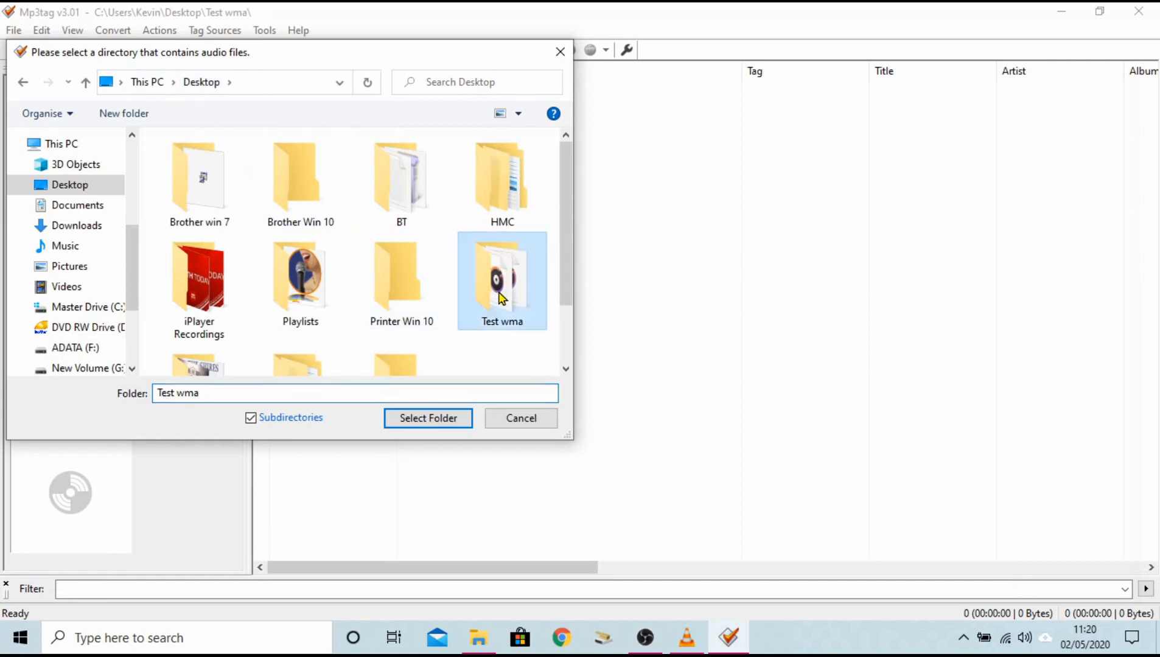
pyautogui.click(428, 419)
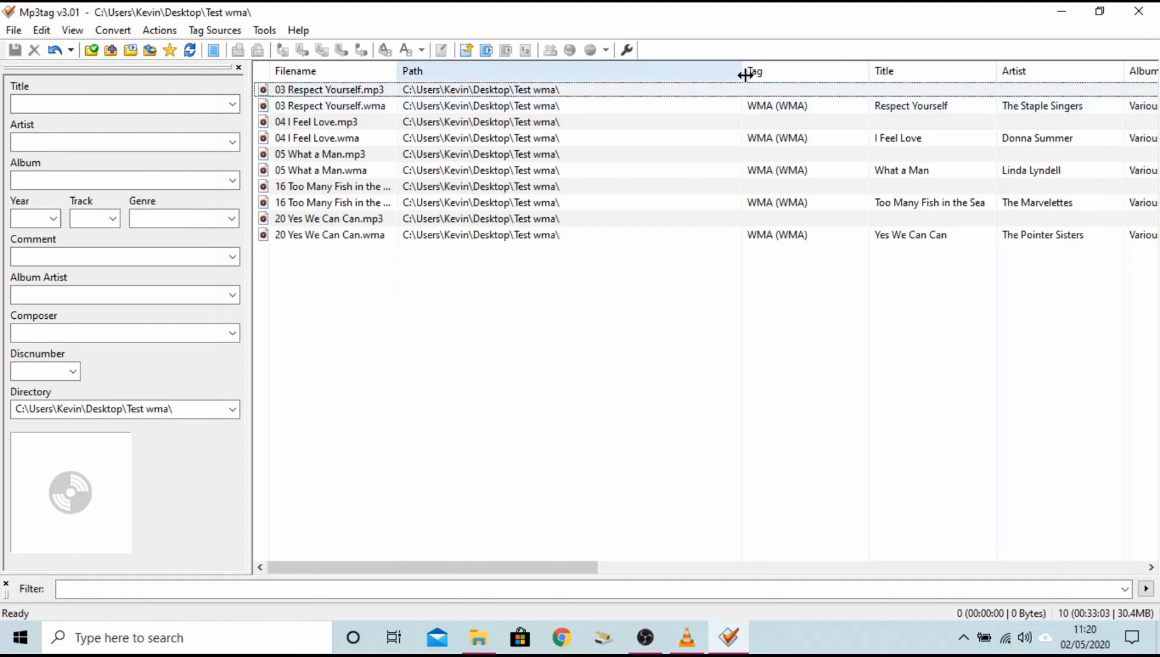
# Narrow the Path, Tag, Title and Artist columns and sort the file list by Tag in ascending order.
pyautogui.moveTo(744, 73); pyautogui.dragTo(676, 73)
pyautogui.click(501, 93)
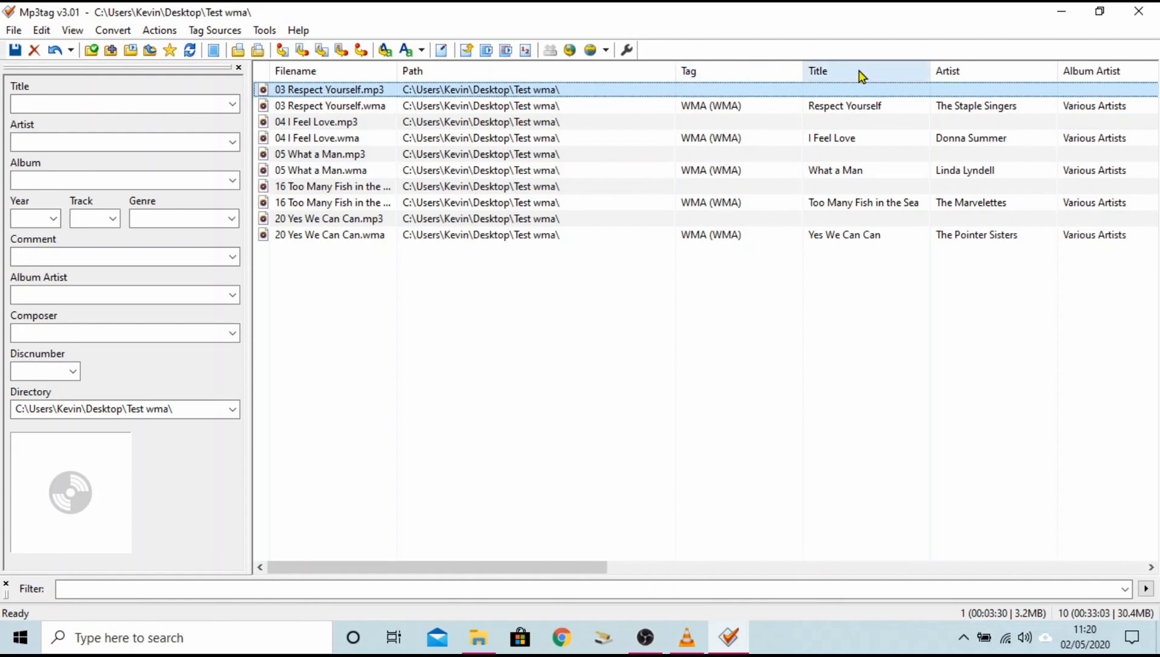
pyautogui.moveTo(674, 70); pyautogui.dragTo(603, 72)
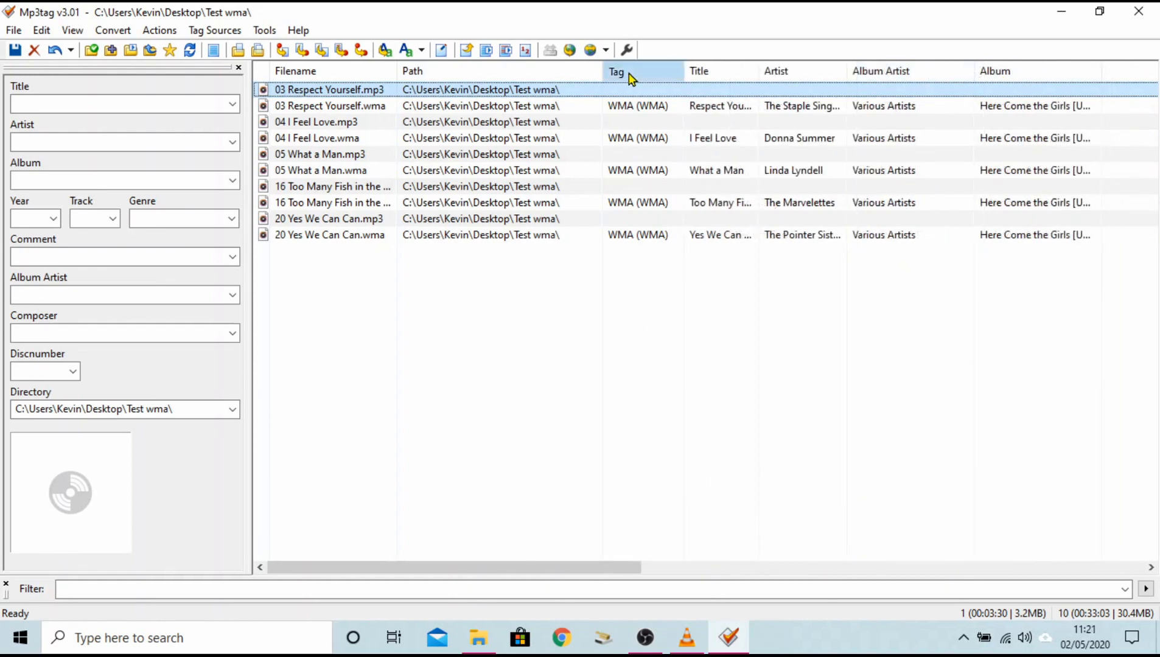
pyautogui.click(631, 79)
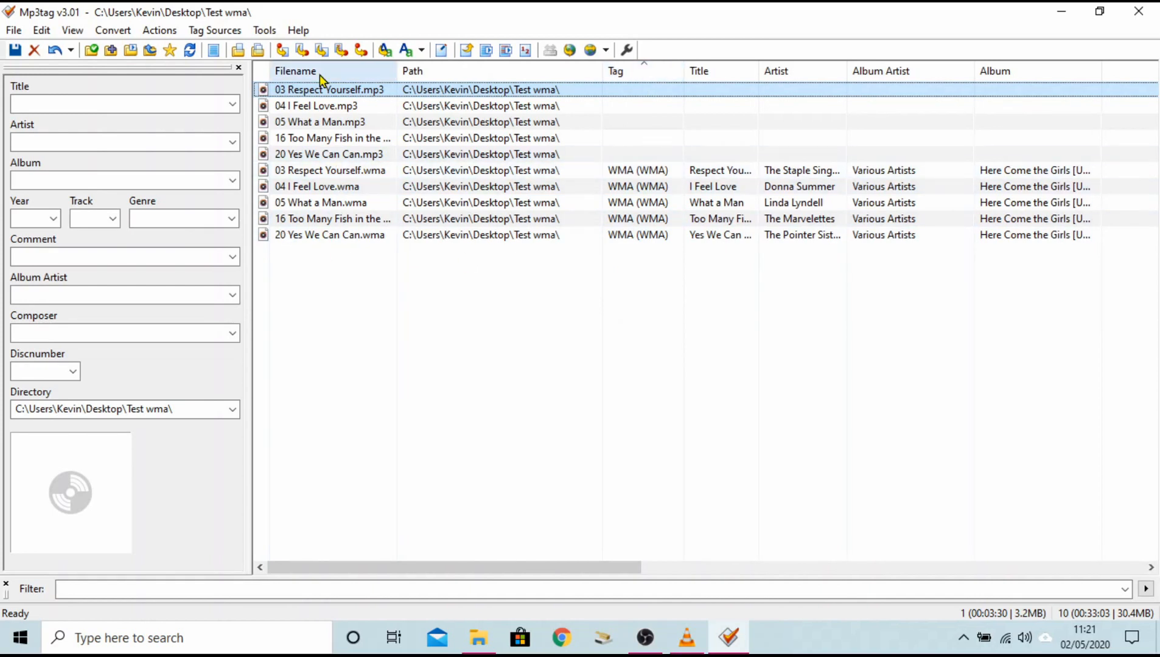
# Copy the tags of the five WMA files, from 03 Respect Yourself.wma through 20 Yes We Can Can.wma.
pyautogui.click(339, 176)
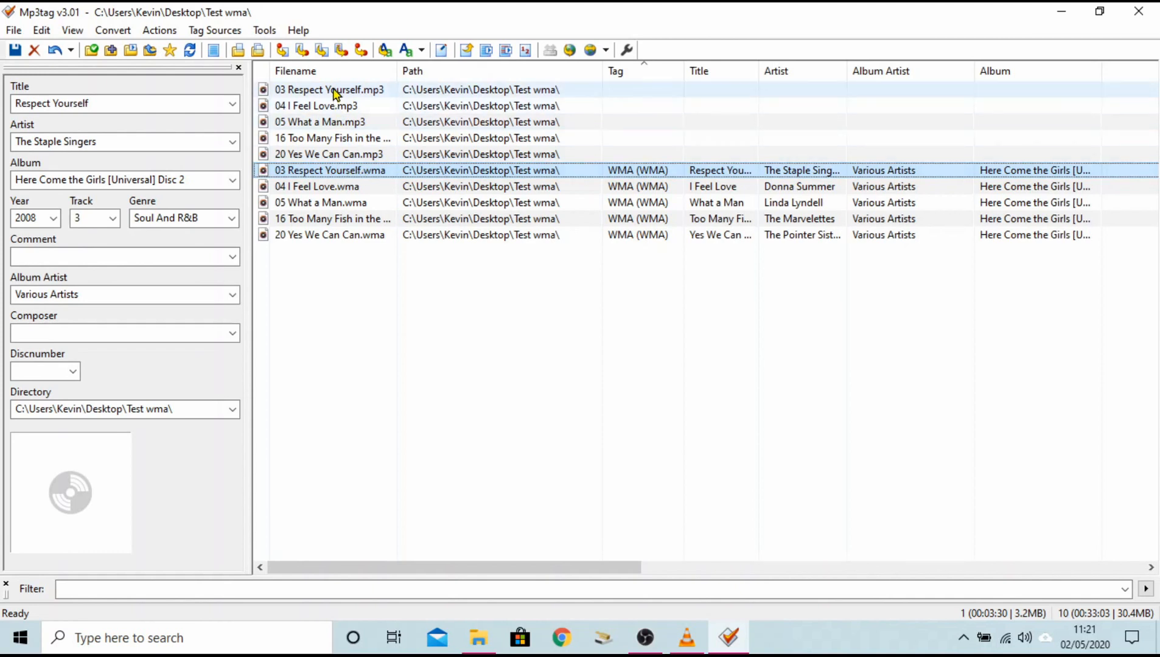
pyautogui.keyDown('shift'); pyautogui.click(339, 237); pyautogui.keyUp('shift')
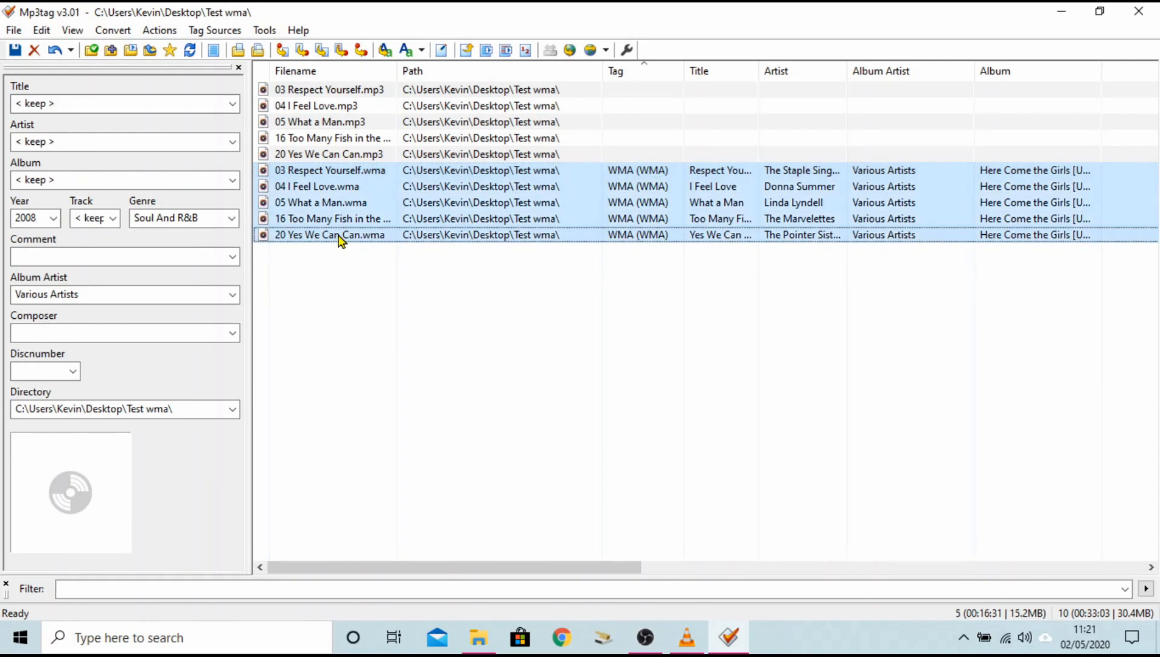
pyautogui.rightClick(451, 191)
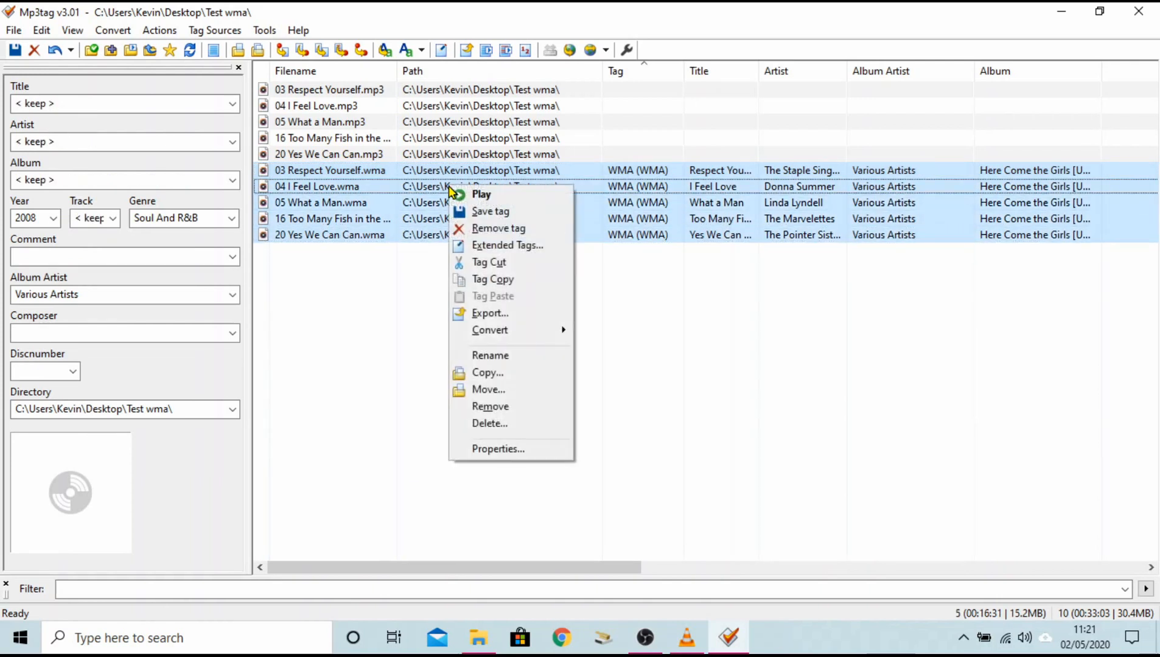
pyautogui.click(493, 279)
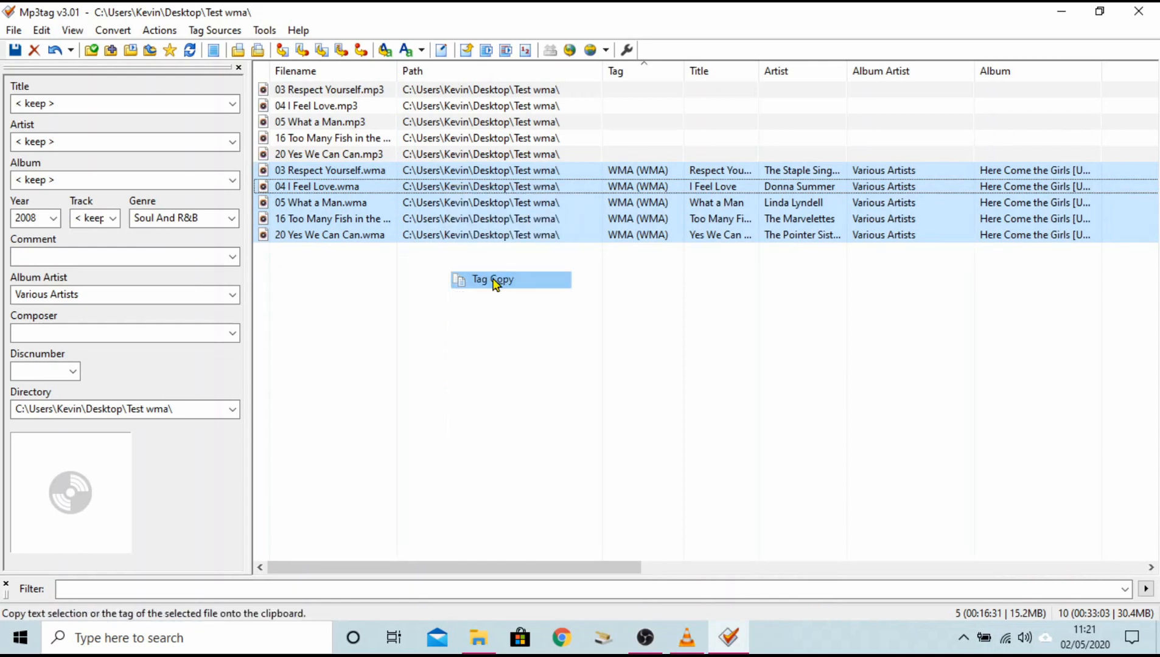
pyautogui.click(338, 96)
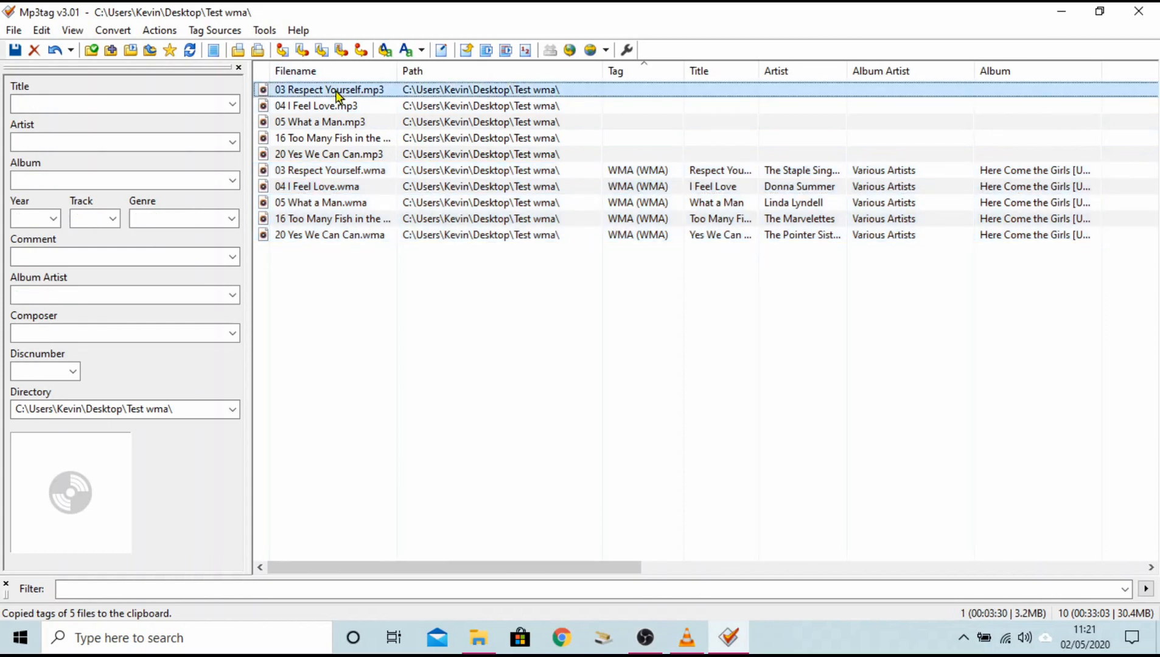
pyautogui.rightClick(339, 96)
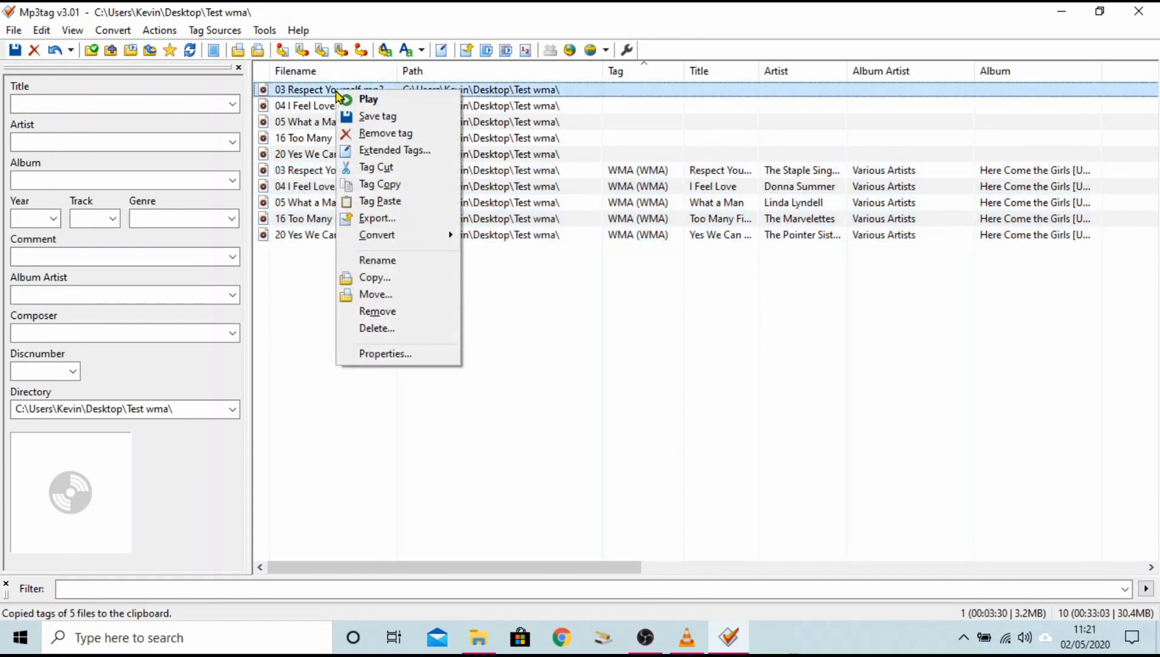
pyautogui.click(326, 90)
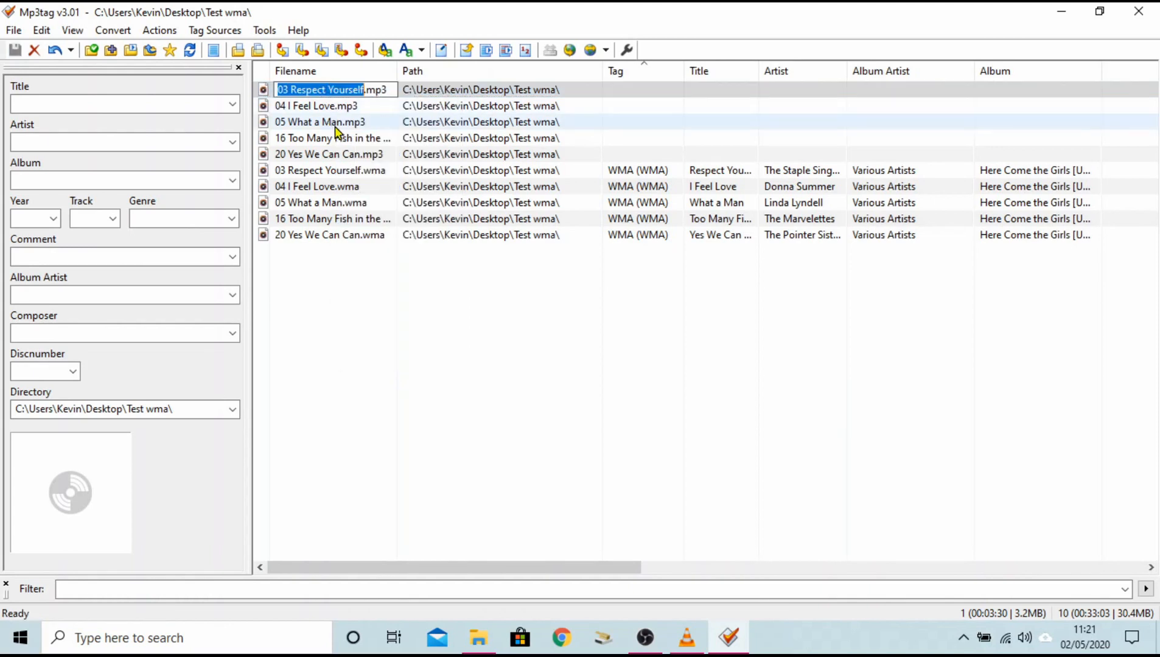
# Paste the copied tags onto the five MP3 files, from 03 Respect Yourself.mp3 through 20 Yes We Can Can.mp3, and clear the selection.
pyautogui.click(420, 96)
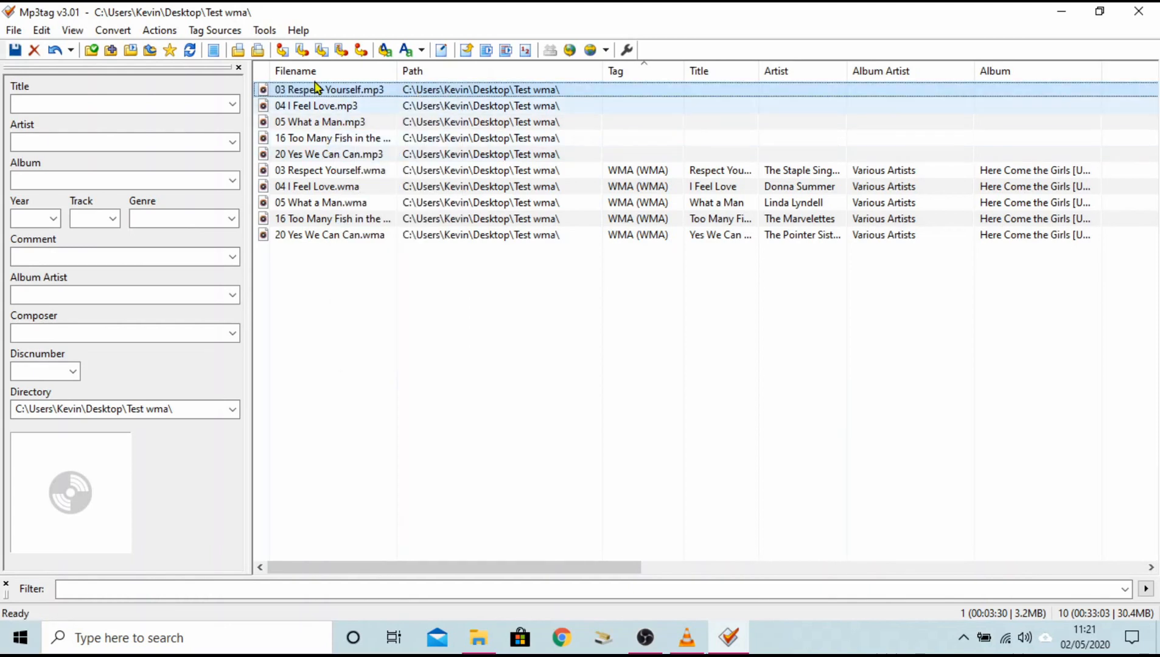
pyautogui.keyDown('shift'); pyautogui.click(326, 157); pyautogui.keyUp('shift')
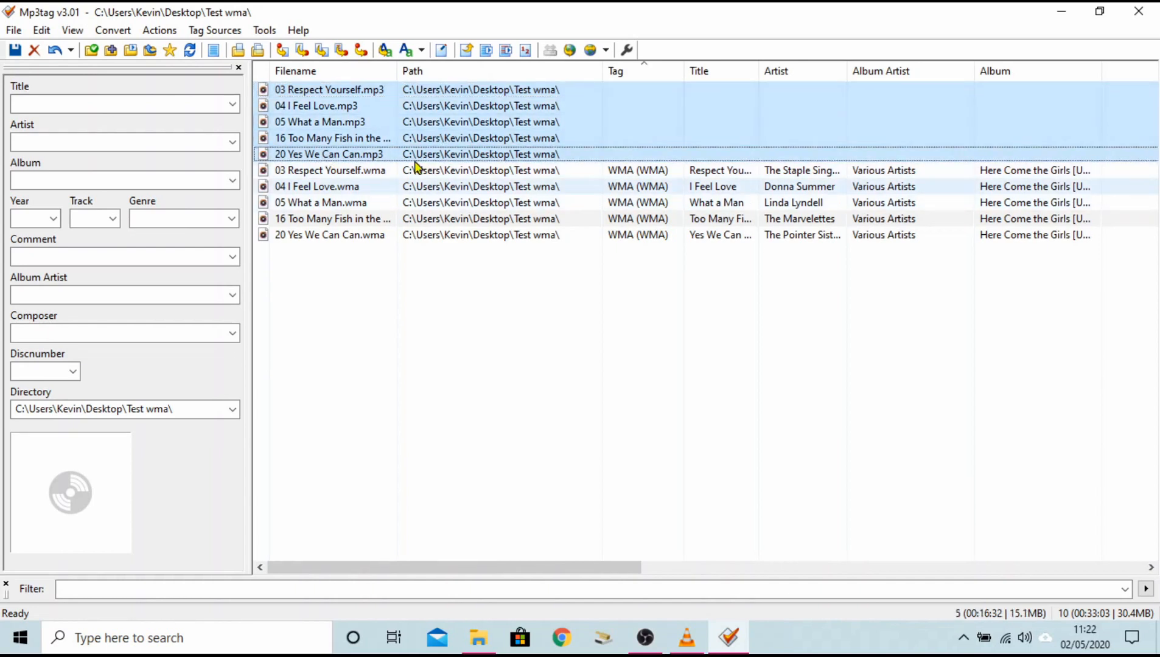
pyautogui.rightClick(467, 134)
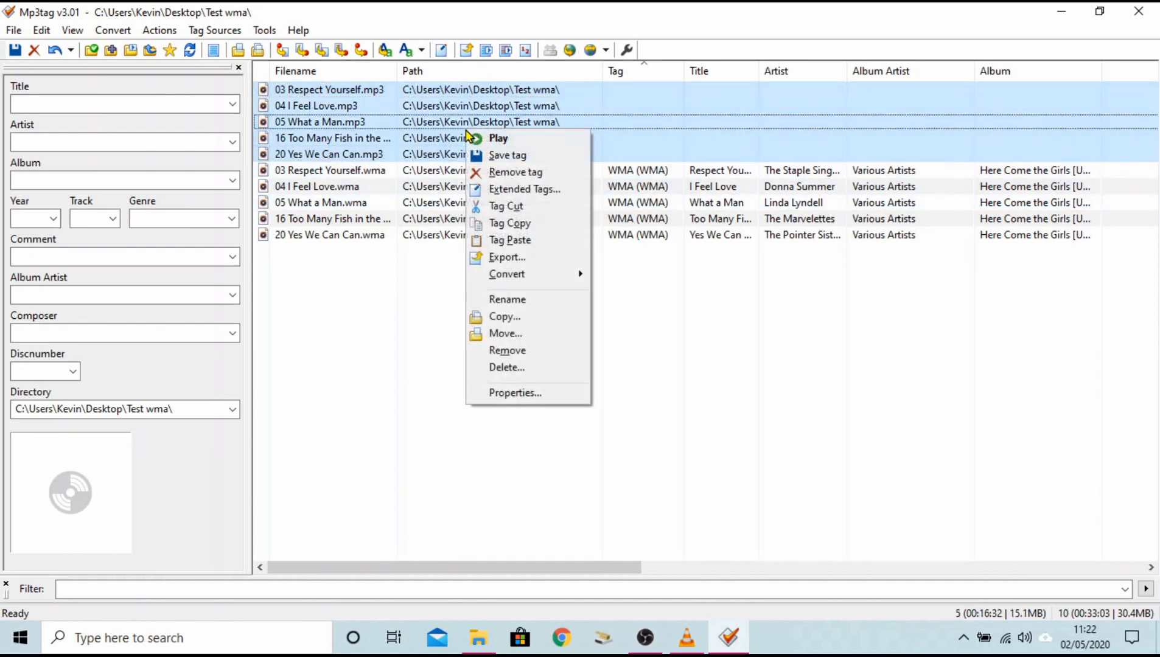
pyautogui.click(509, 240)
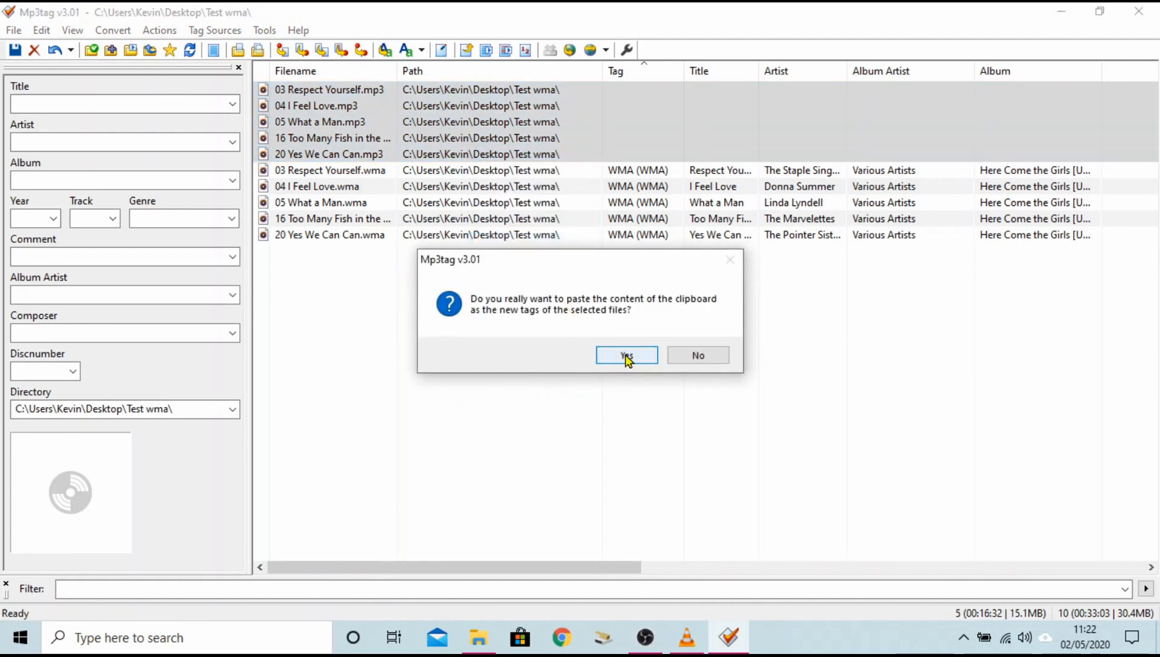
pyautogui.click(627, 357)
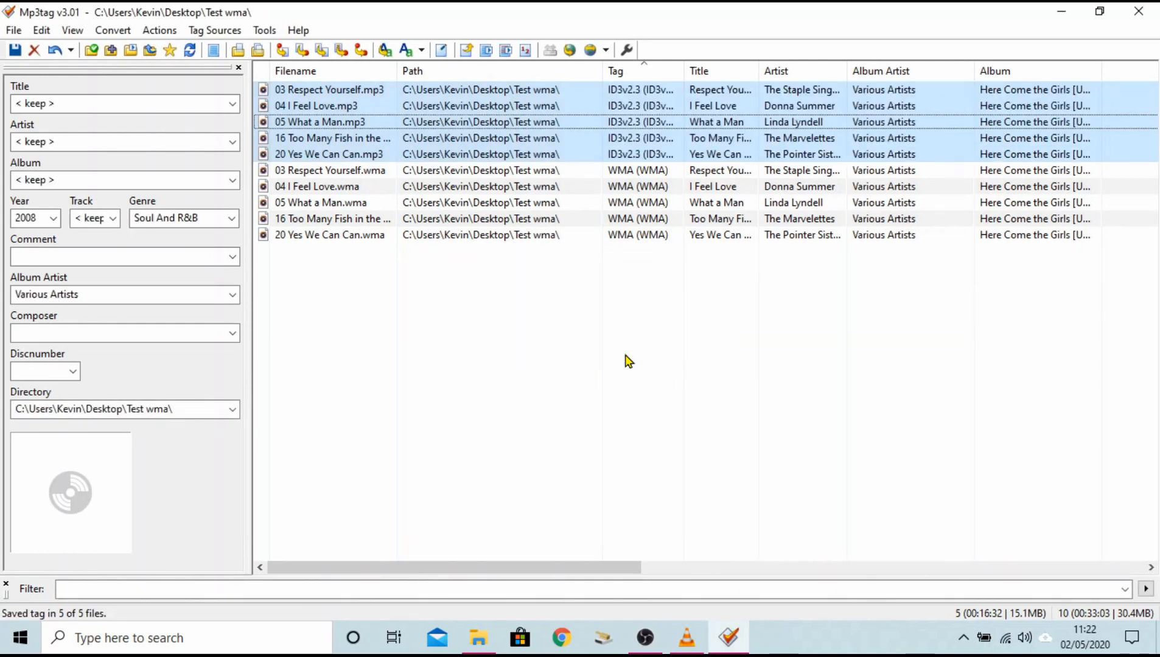
pyautogui.click(512, 378)
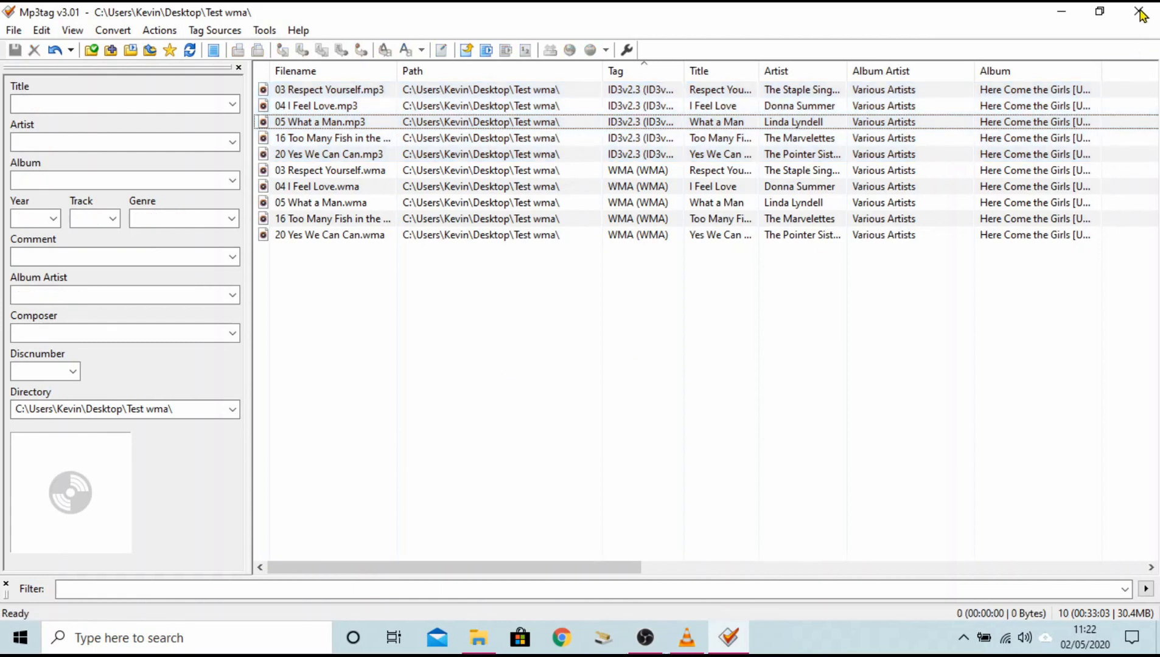